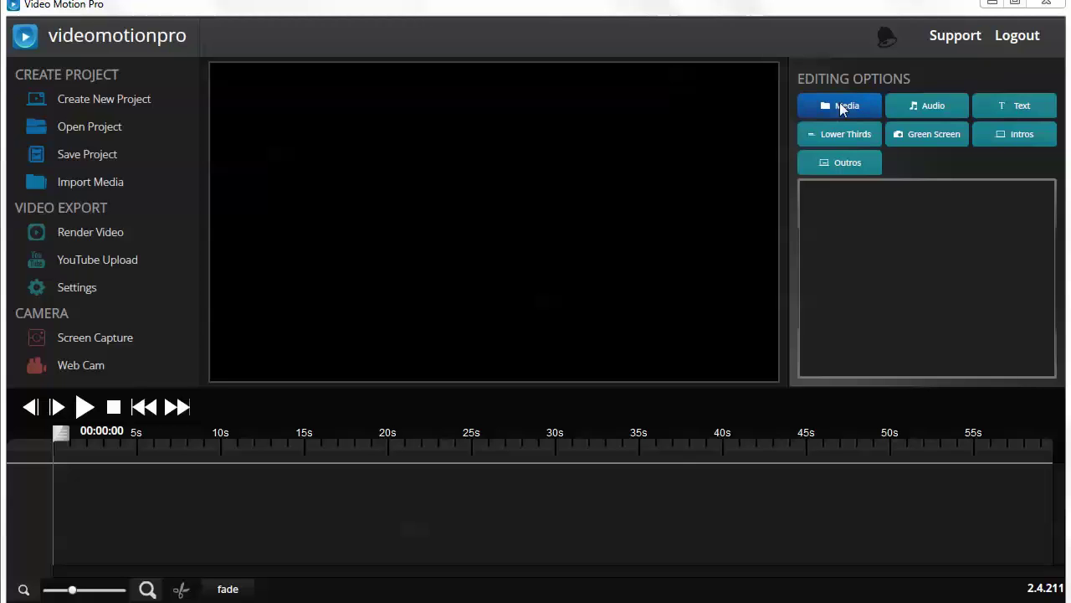
Step: Preview the Spring and Retro lower-third templates, then choose the Retro Lower Third 7 star banner
click(837, 114)
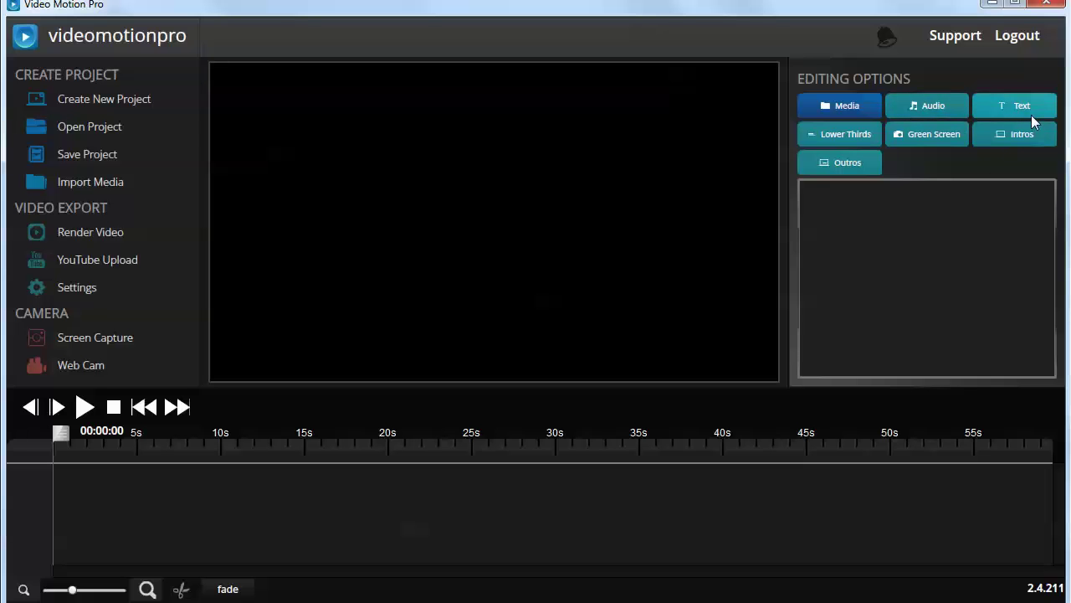
click(839, 137)
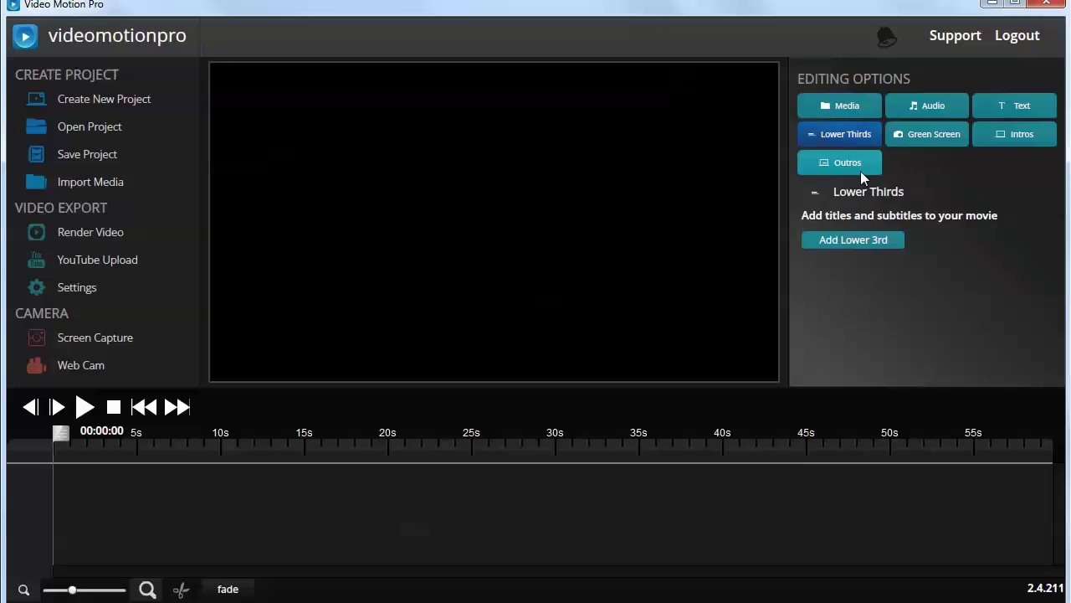
click(841, 244)
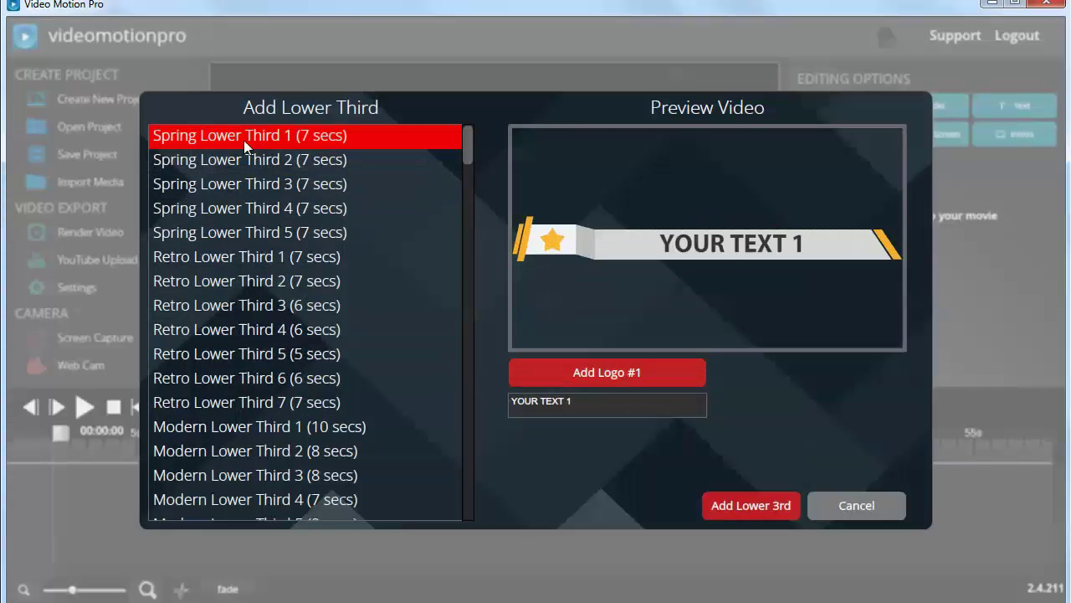
click(233, 167)
click(231, 213)
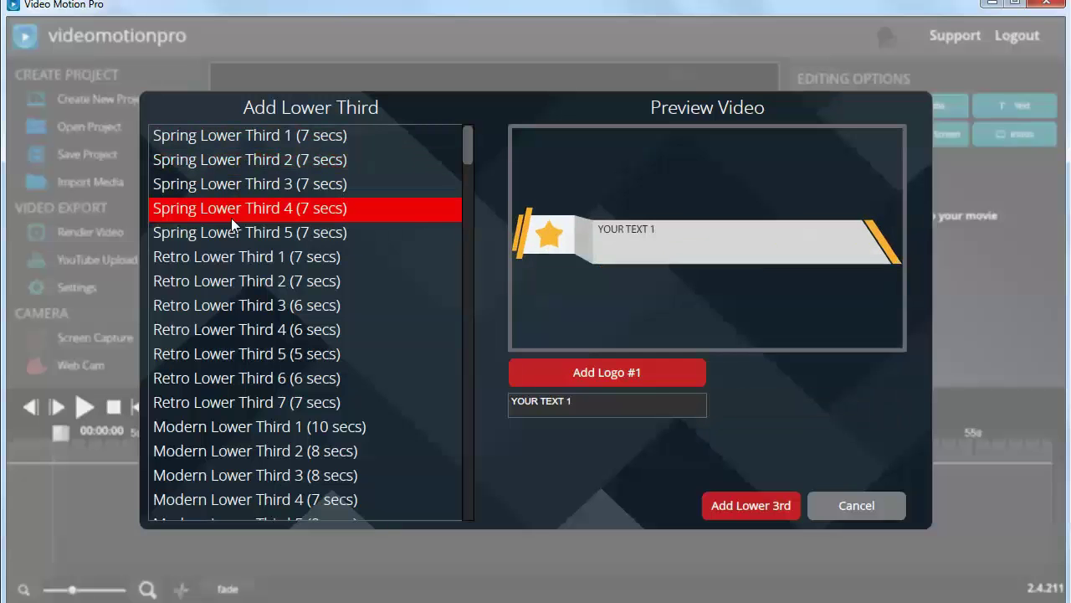
click(244, 308)
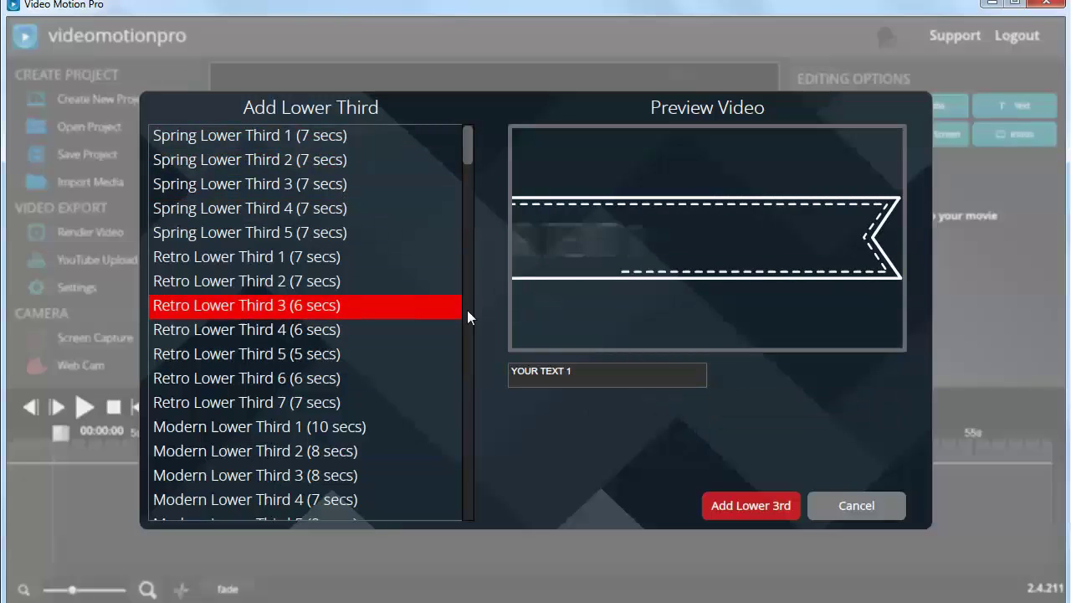
click(285, 332)
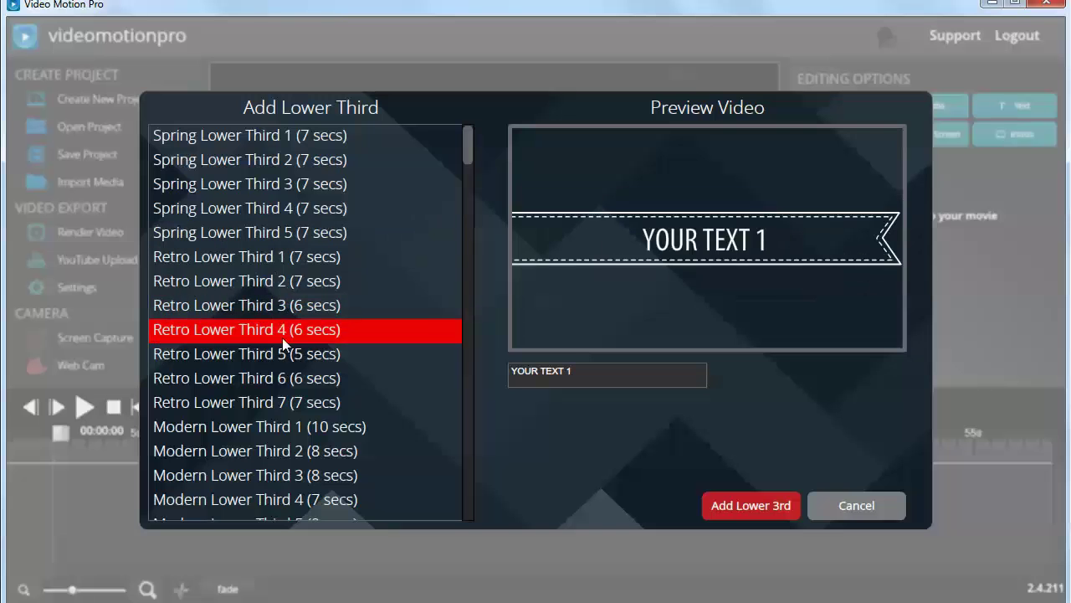
click(216, 355)
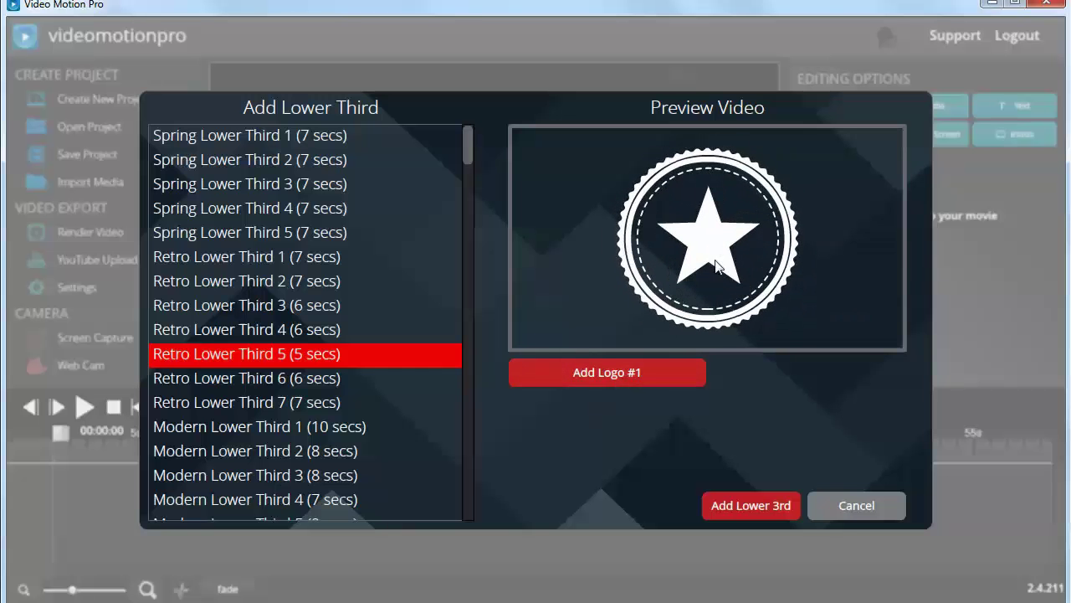
click(252, 405)
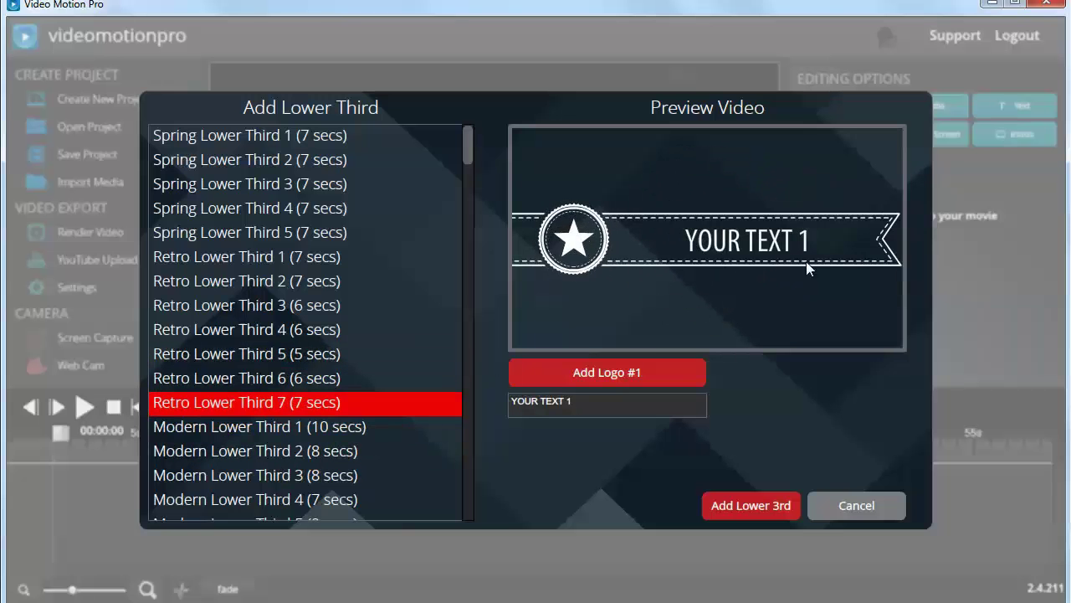
Step: Select the banner's YOUR TEXT 1 placeholder text and add Retro Lower Third 7 to the project
drag(465, 154, 450, 540)
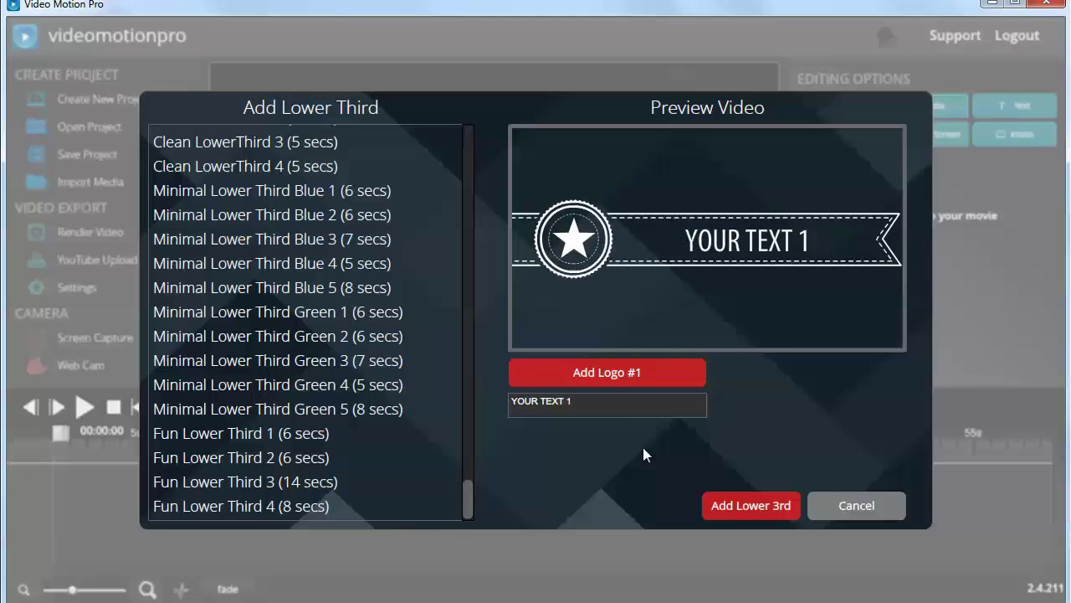
click(604, 406)
key(ctrl+a)
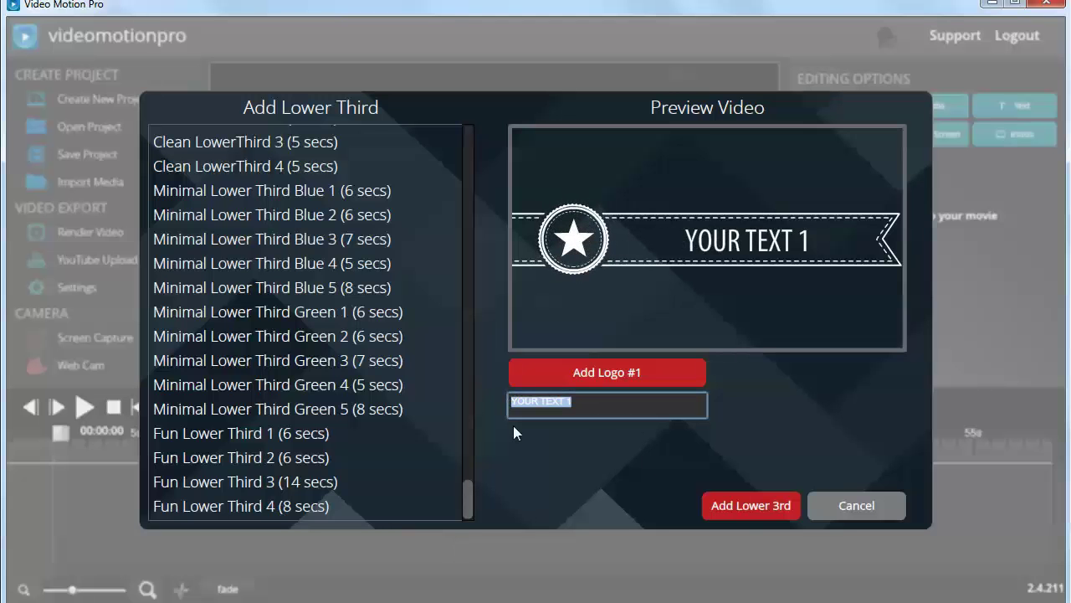
click(758, 512)
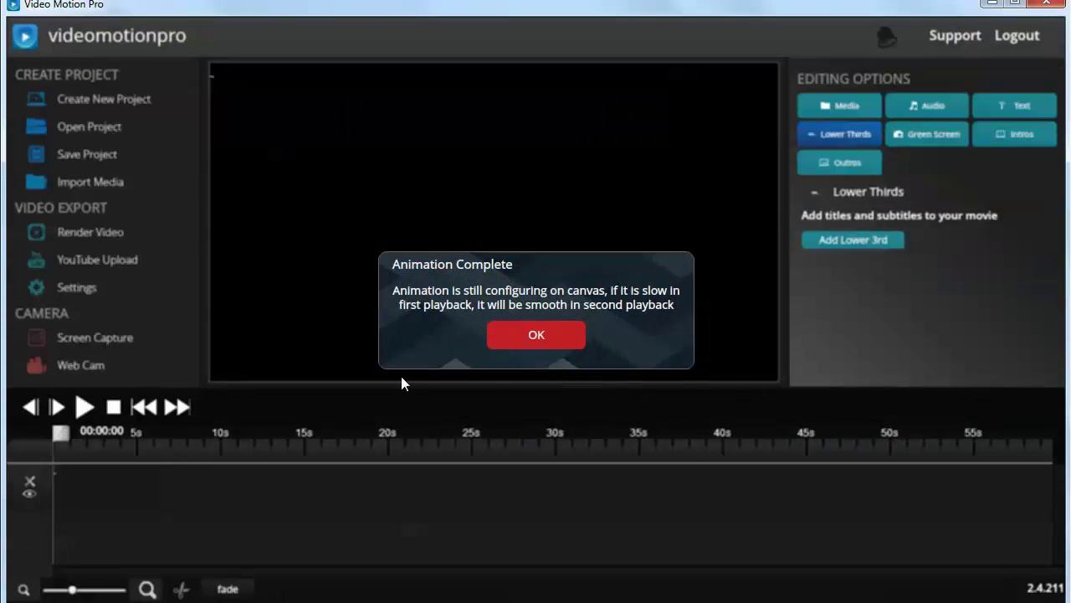
Step: Move the star banner to the frame's bottom-left, play to check it, then shorten its box slightly
click(538, 336)
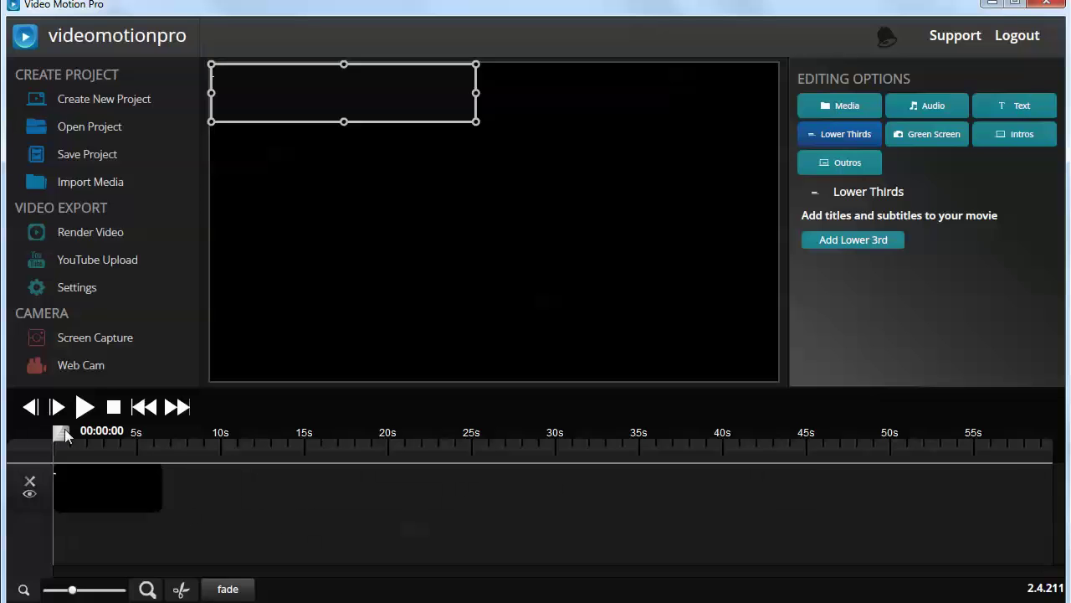
drag(68, 432, 38, 450)
drag(319, 103, 304, 340)
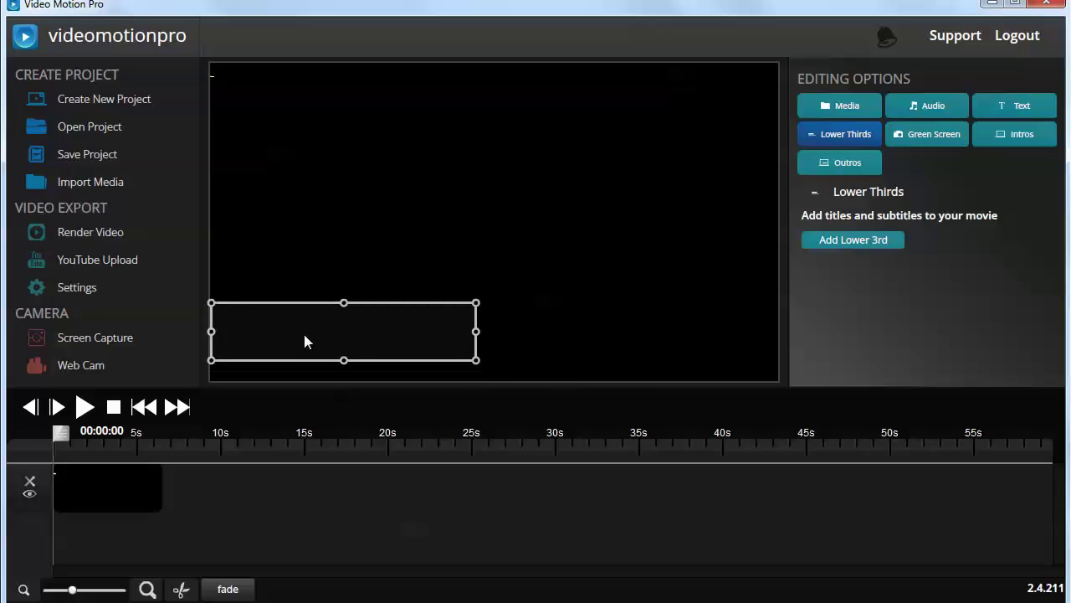
click(85, 411)
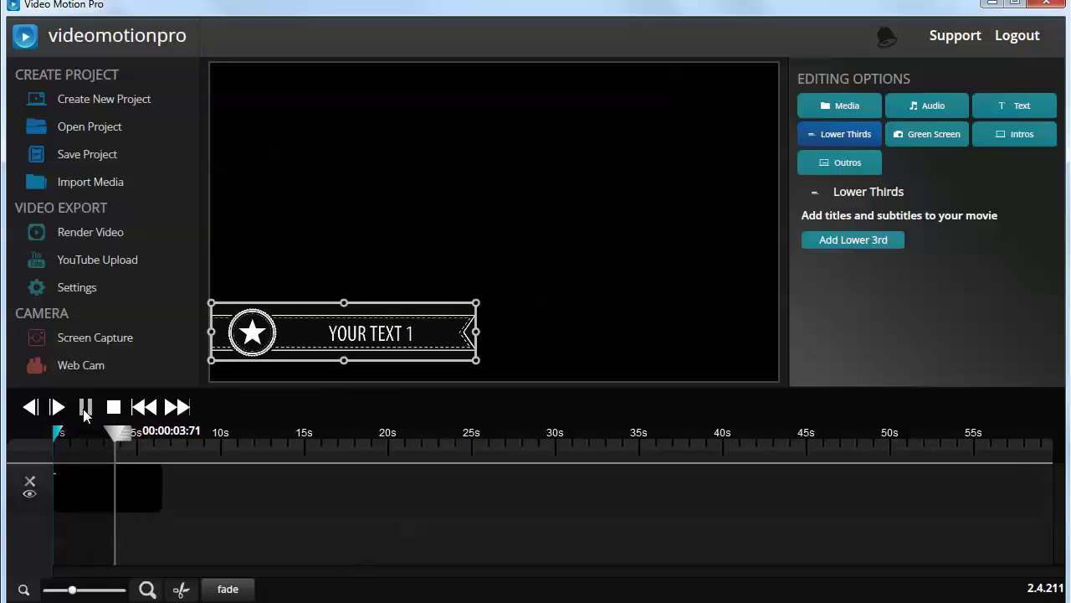
click(85, 408)
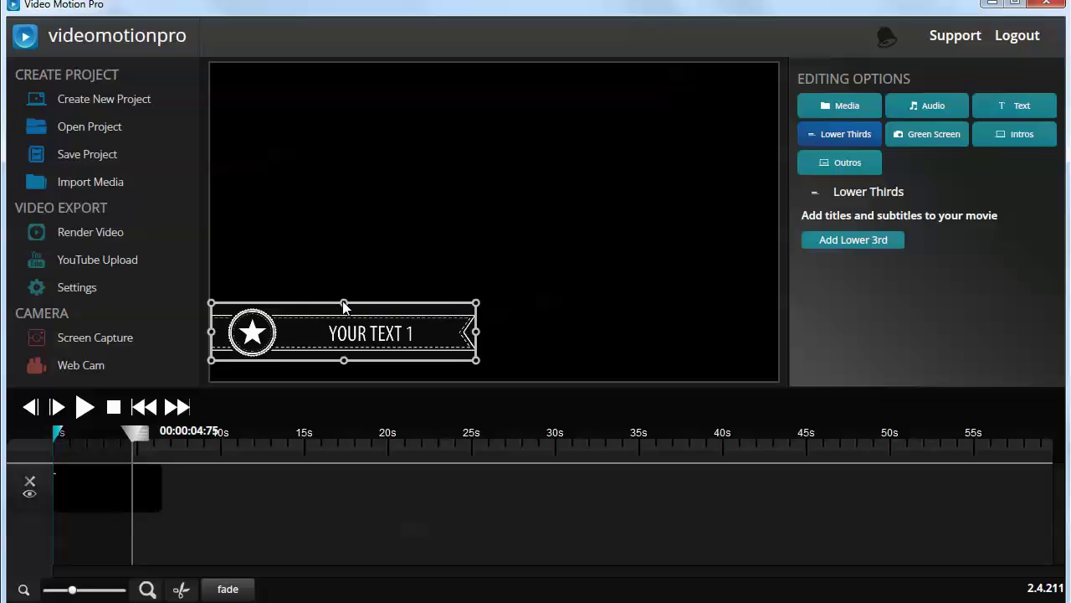
drag(344, 305, 391, 295)
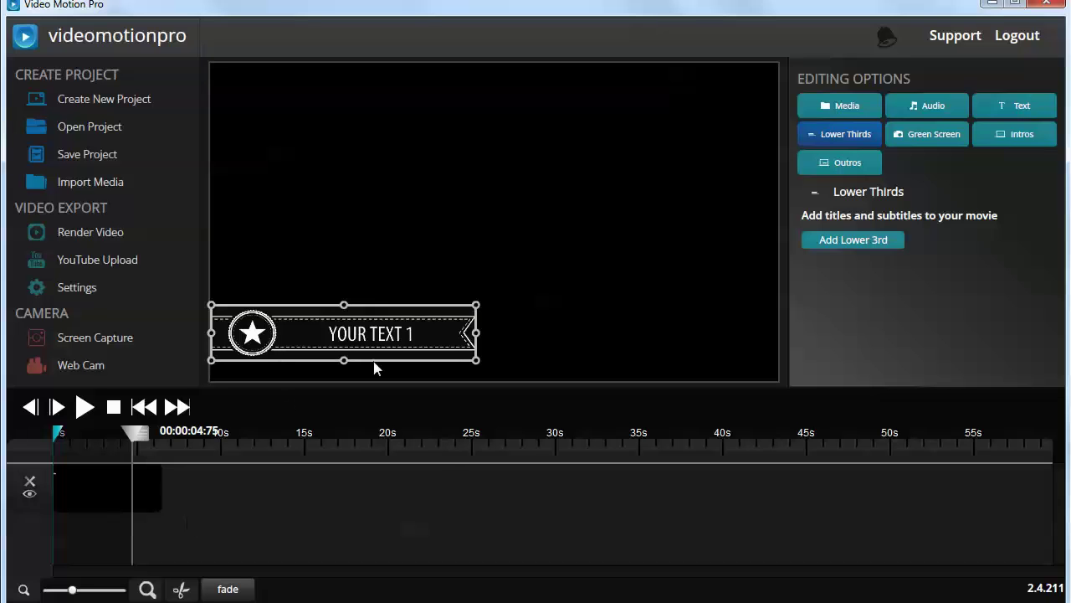
Step: Show the Green Screen editing options, with tolerance 96% and softness 2%
click(923, 135)
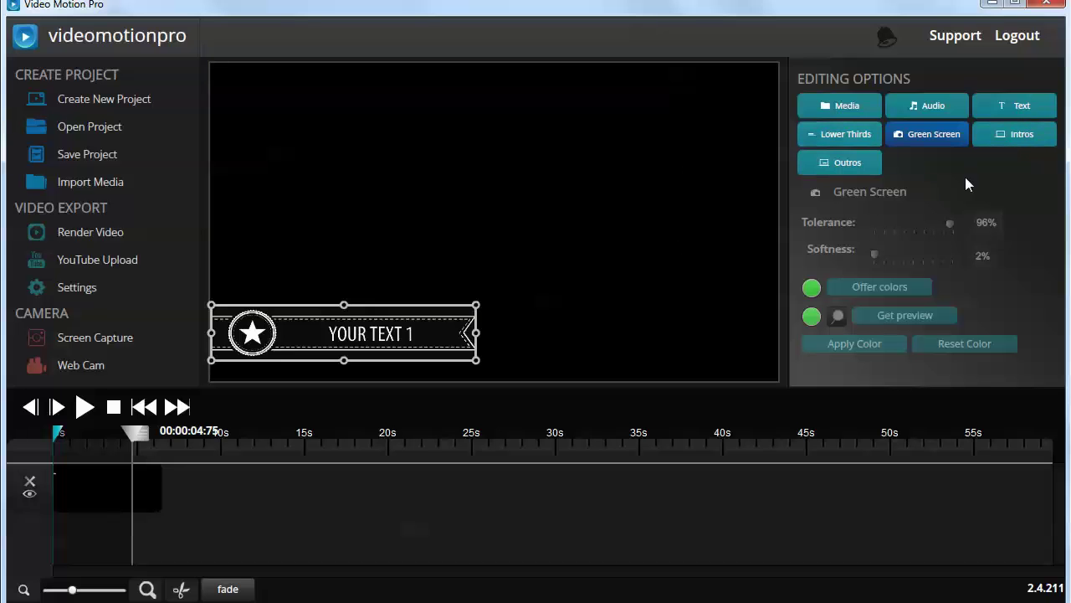
Step: Preview several intro templates, then add the 4-second Bouncing Stars intro to the project
click(1028, 137)
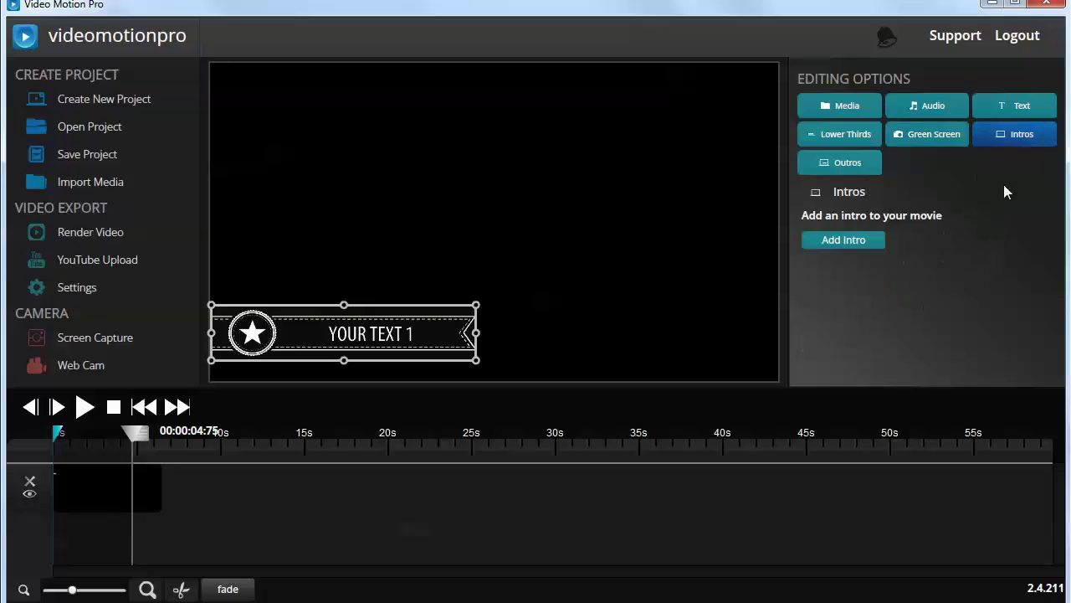
click(847, 239)
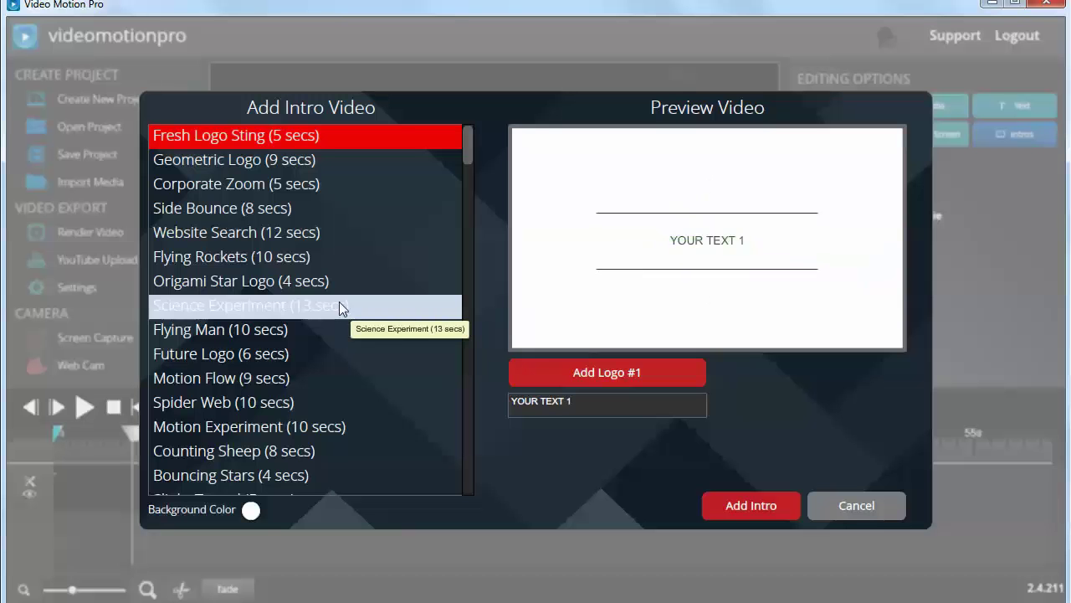
click(206, 186)
click(210, 213)
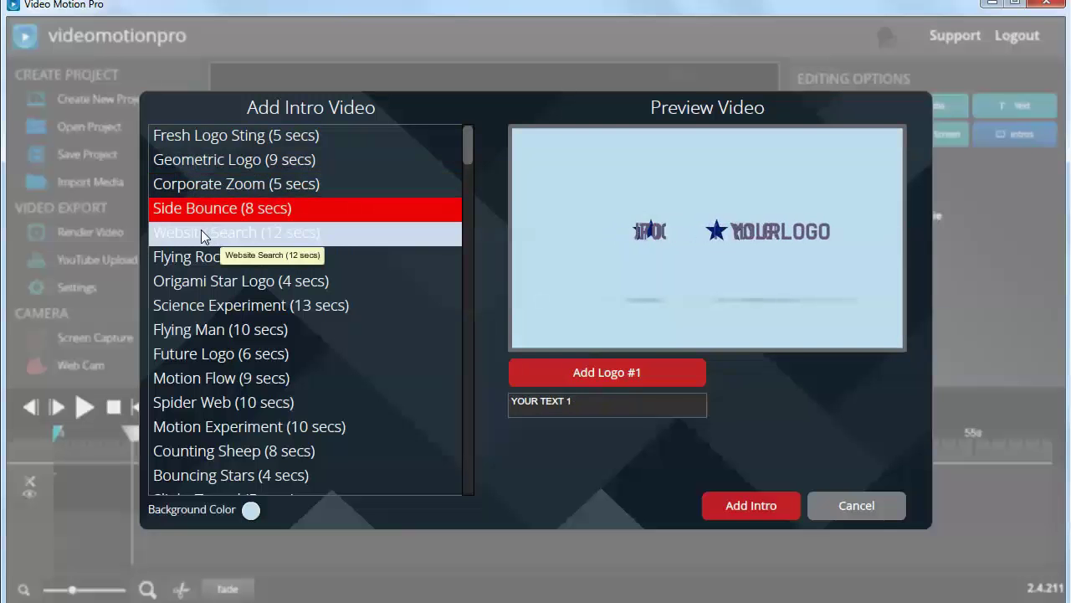
click(202, 231)
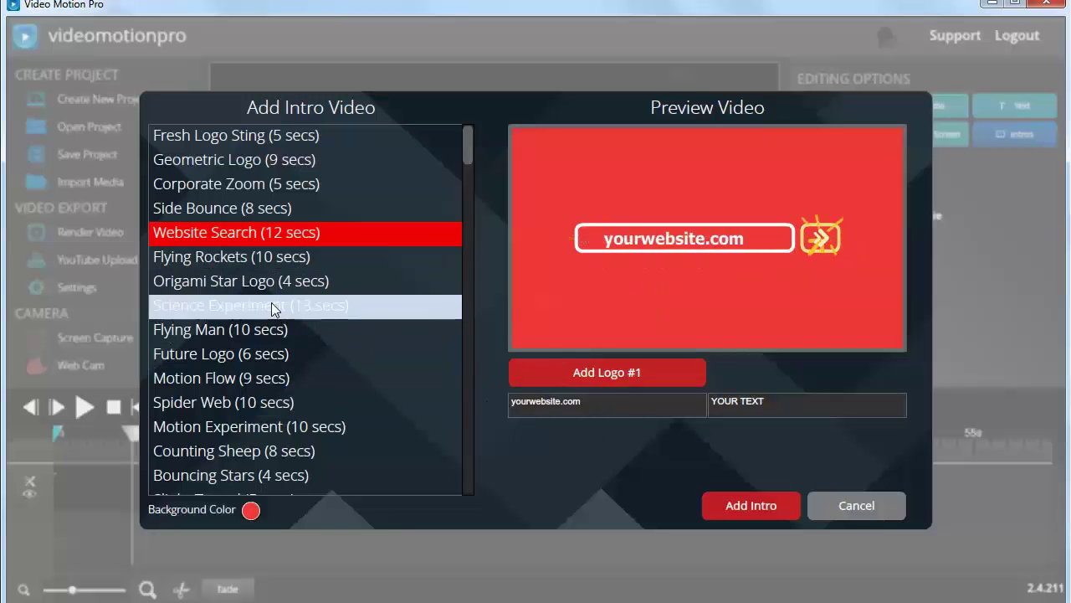
click(226, 456)
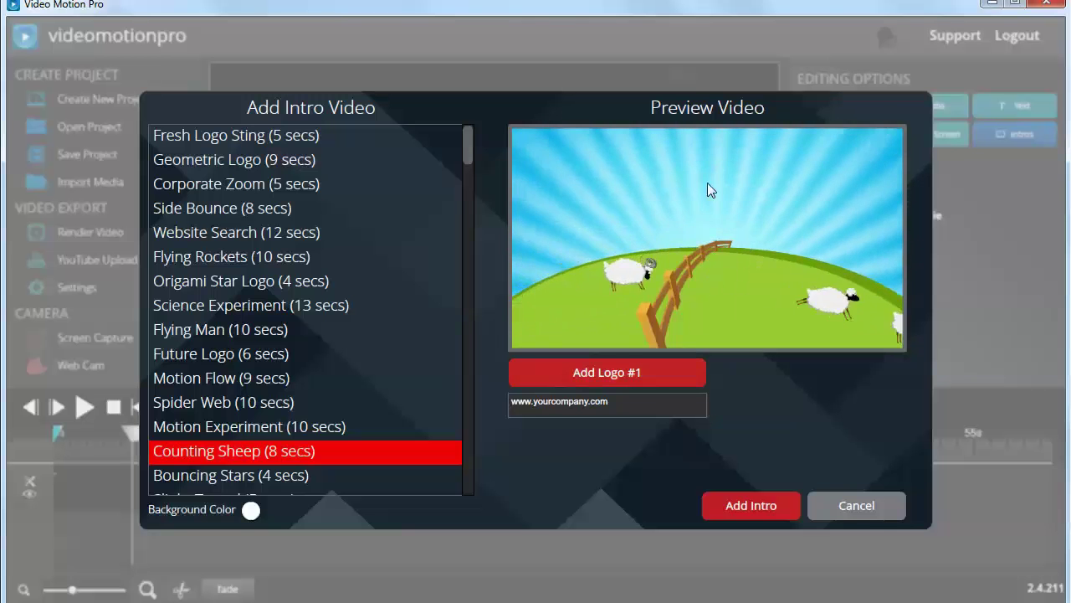
drag(614, 404, 511, 404)
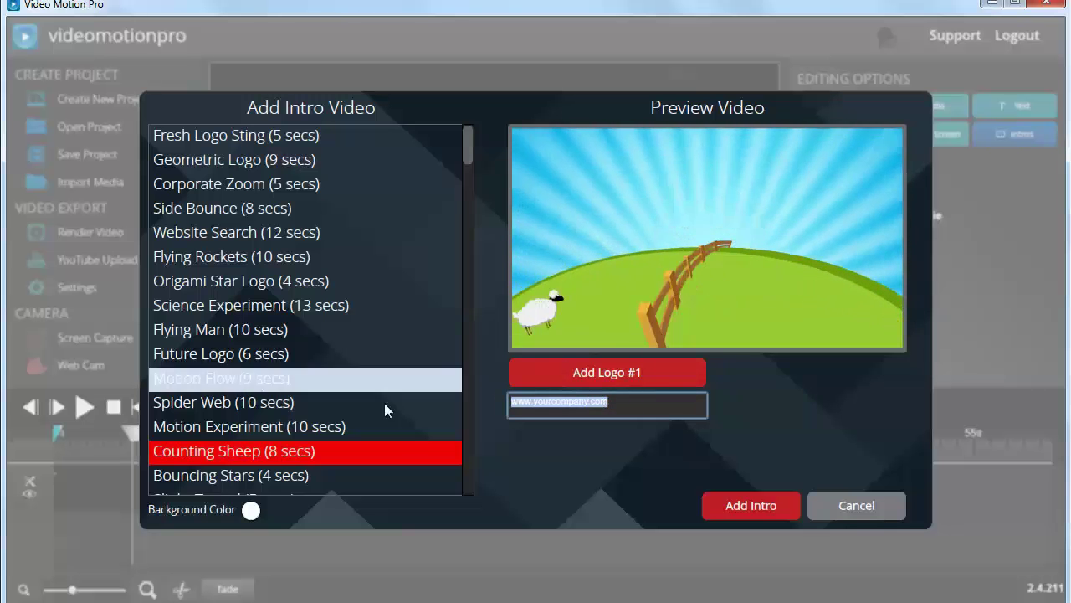
click(320, 481)
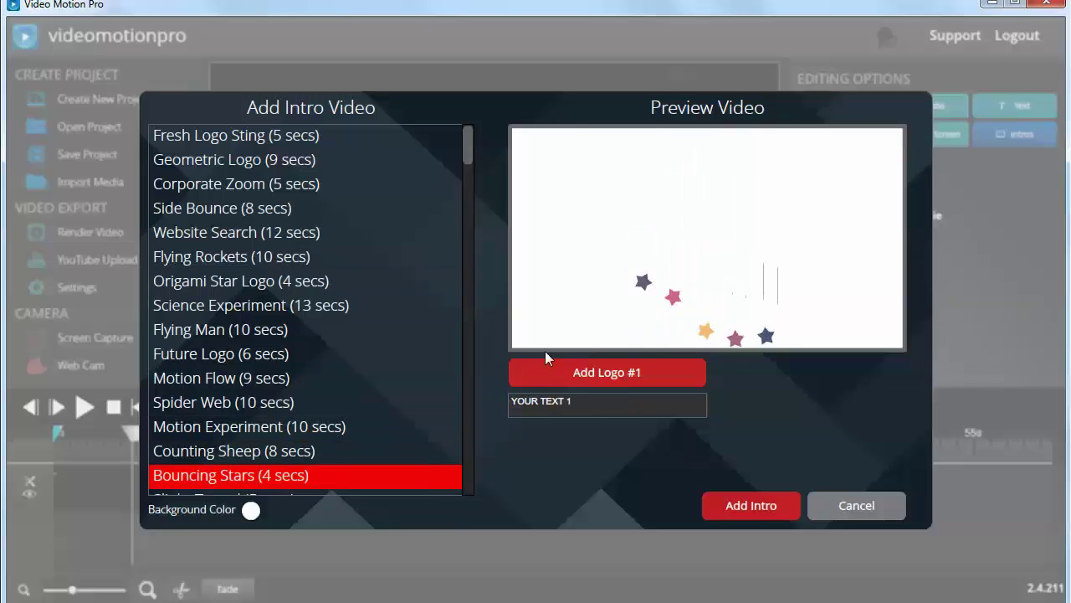
click(751, 506)
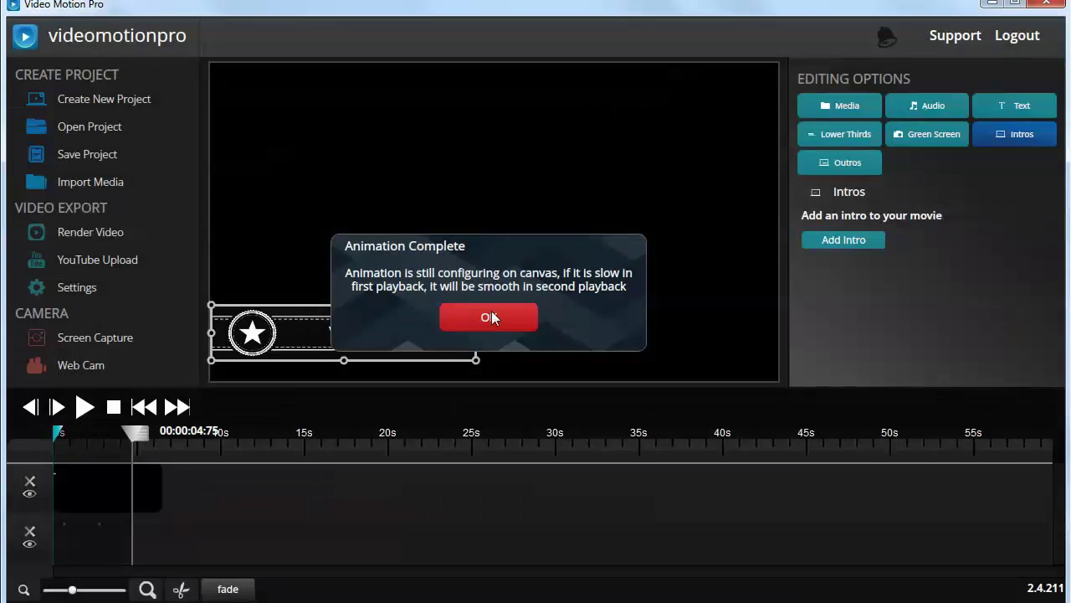
click(491, 313)
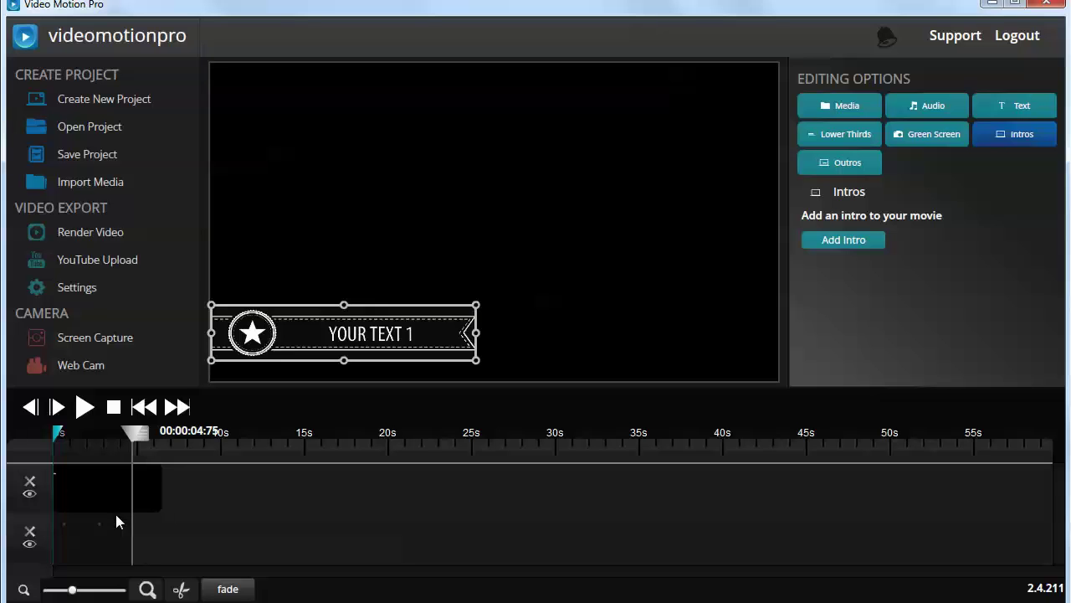
Step: Move the playhead back to about 00:00:01.8 to see the intro's yellow square
drag(134, 434, 82, 433)
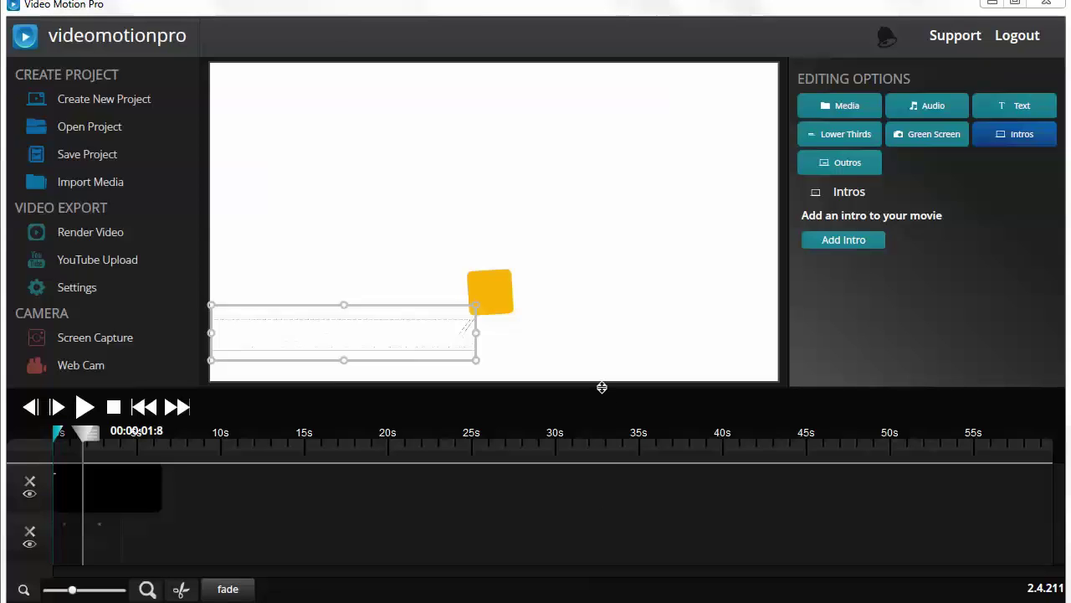
Step: Raise the preview/timeline splitter so the preview shrinks and the timeline grows
drag(602, 387, 597, 339)
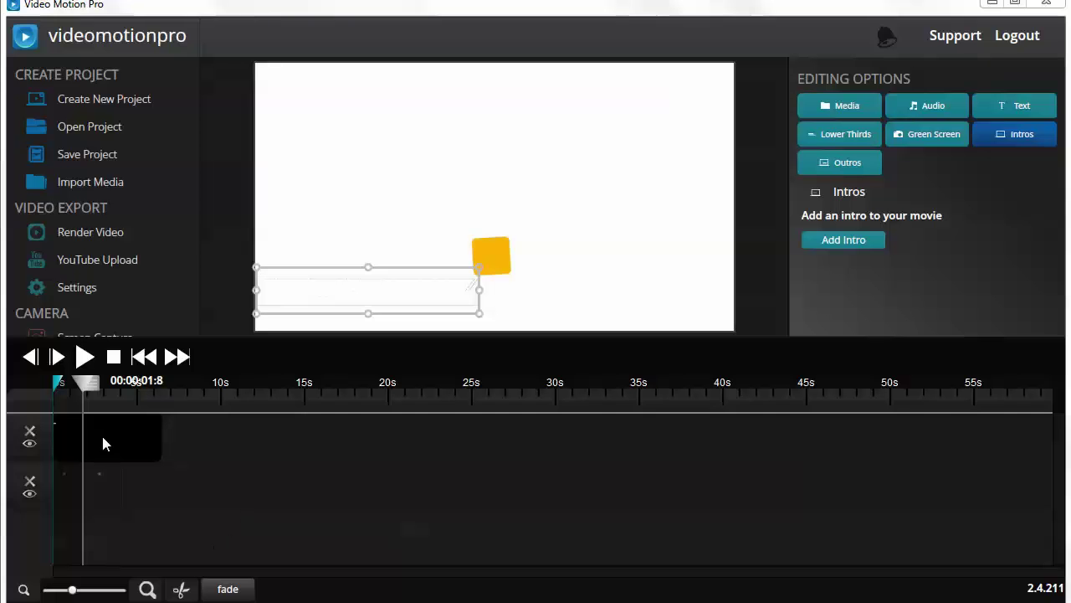
Step: Move the black intro clip from track 1 to the start of track 2
drag(100, 437, 913, 499)
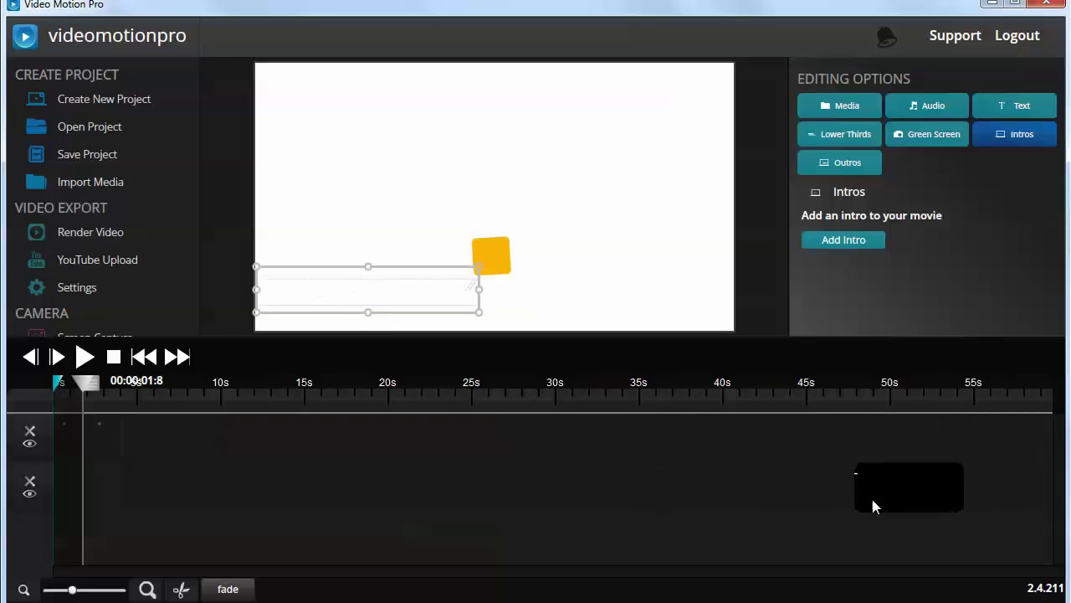
drag(829, 502, 69, 486)
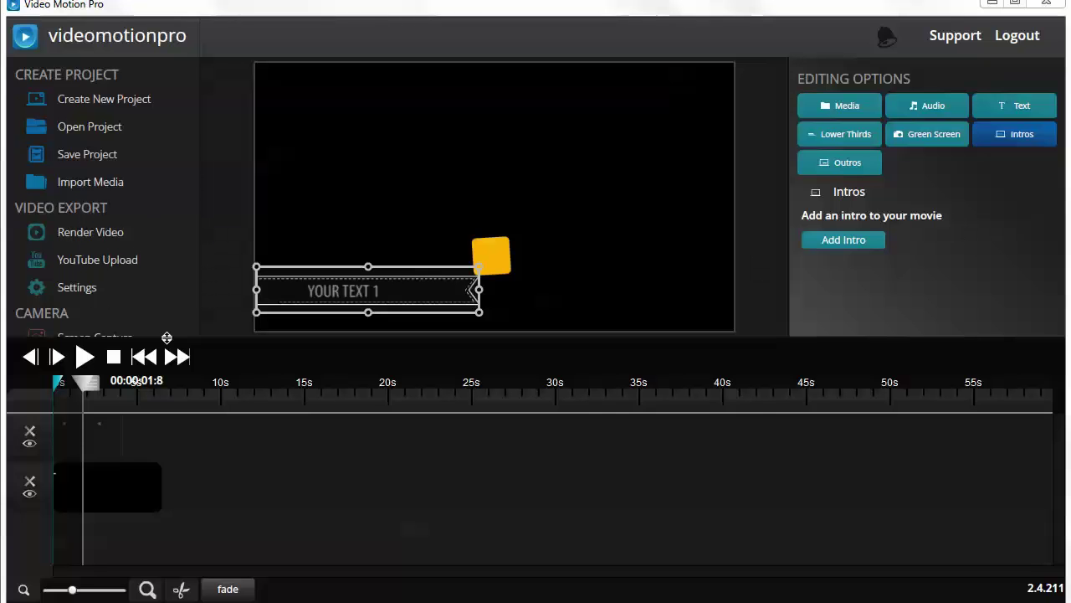
Step: Lower the preview/timeline splitter to enlarge the preview and scroll the timeline tracks
drag(163, 335, 143, 412)
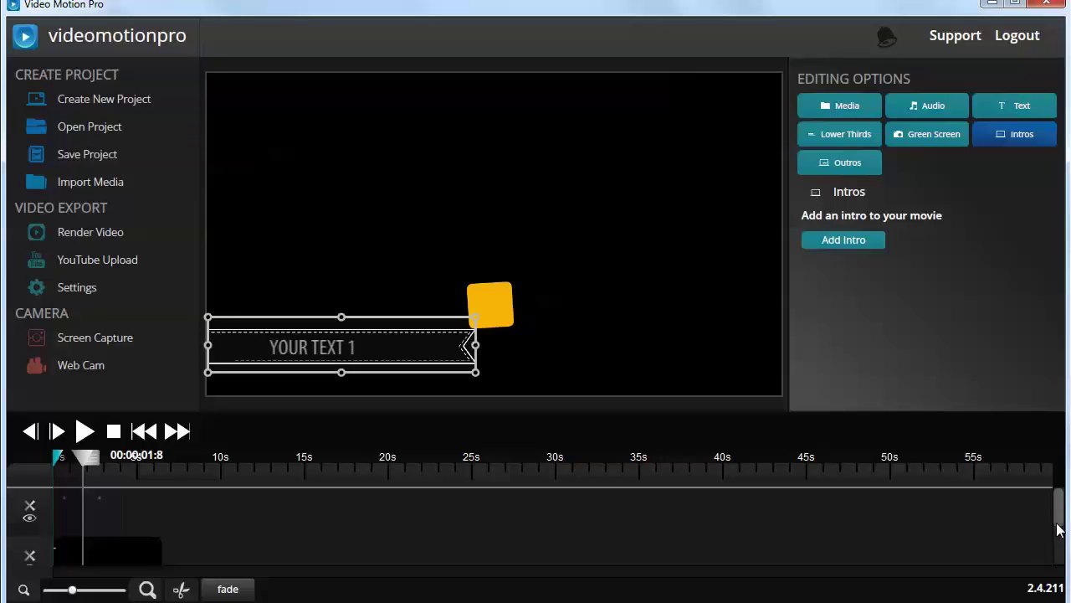
mouse_move(1061, 521)
mouse_down()
mouse_move(1063, 566)
mouse_move(1057, 500)
mouse_move(1062, 576)
mouse_move(1063, 495)
mouse_move(1064, 571)
mouse_move(1063, 502)
mouse_move(1065, 528)
mouse_up()
Step: Record a short Web Cam clip from the camera recorder
click(94, 364)
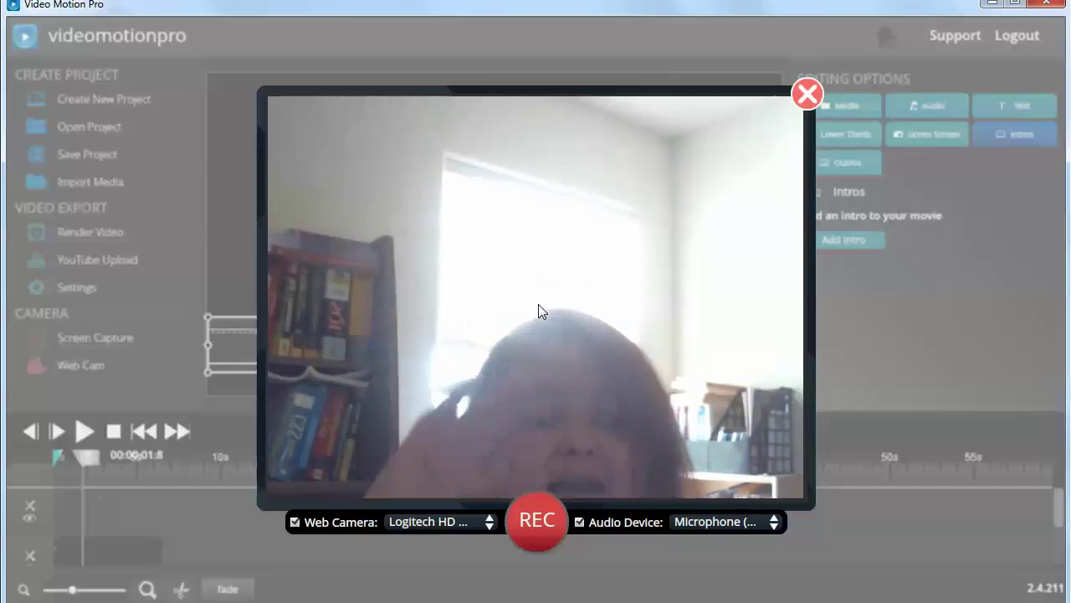
click(546, 517)
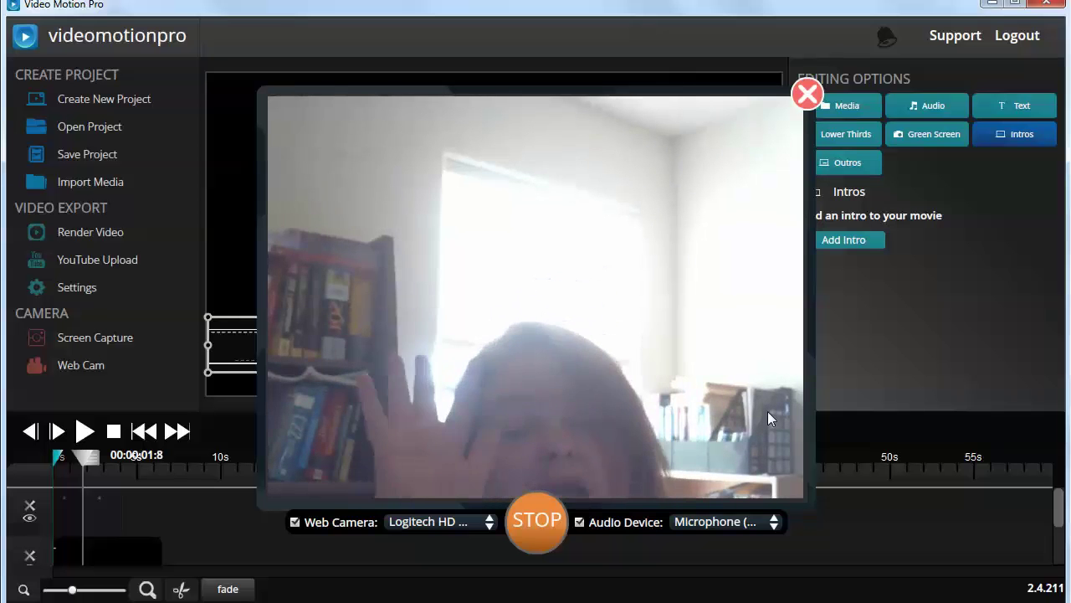
click(527, 519)
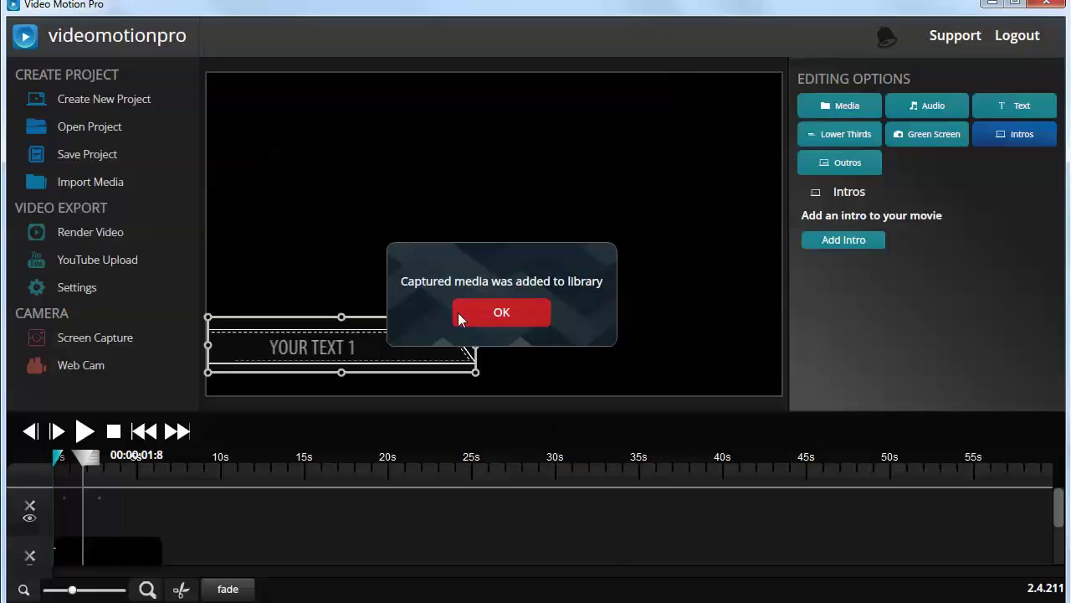
Step: Drag the recorded CAPTUR~1.AVI clip from the media library onto the timeline
click(508, 314)
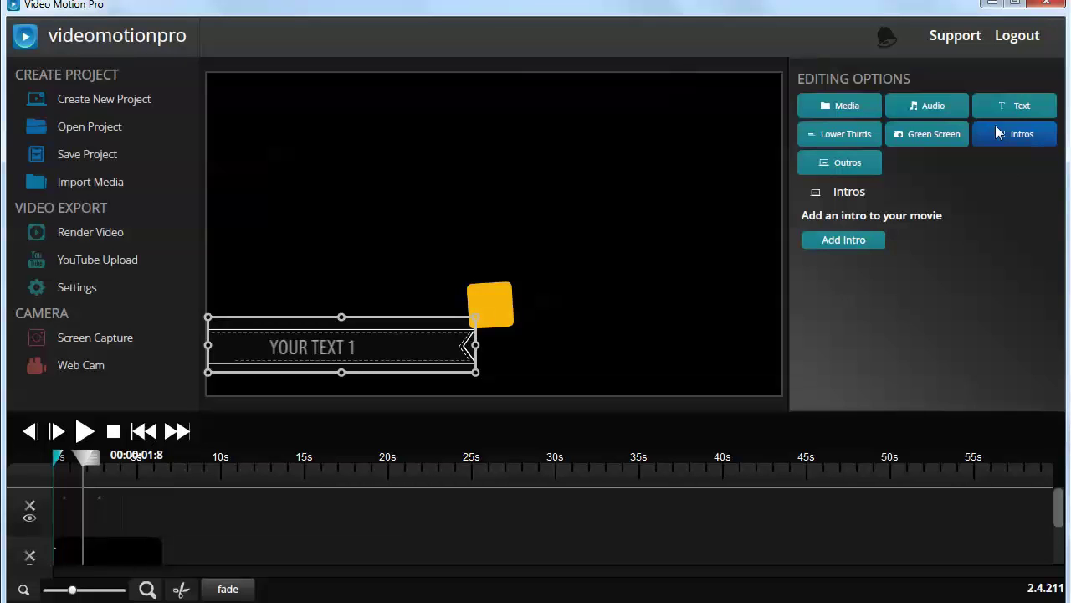
click(829, 112)
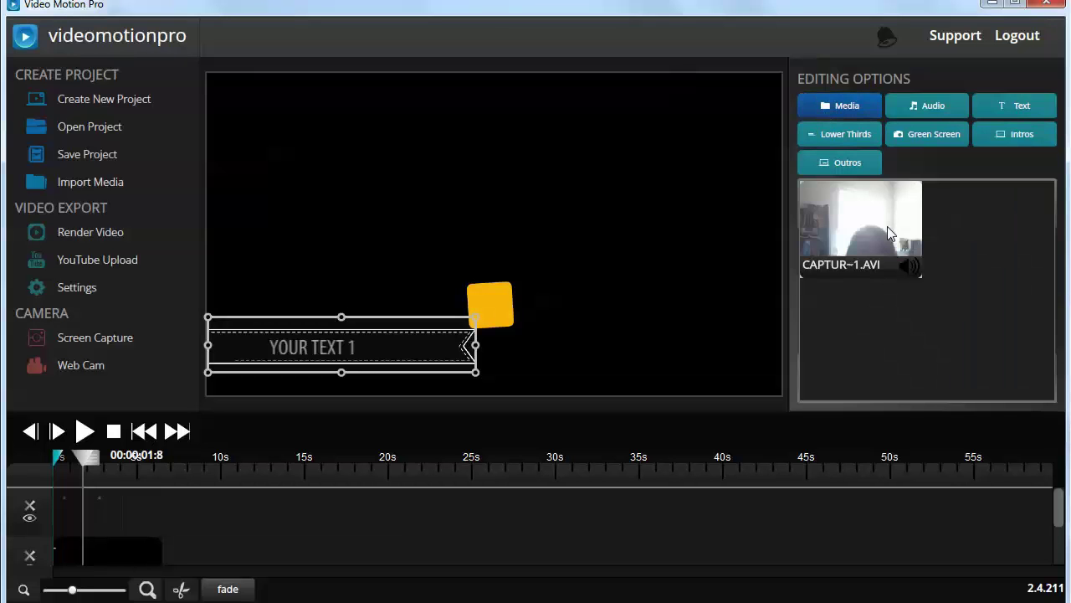
drag(851, 230, 232, 538)
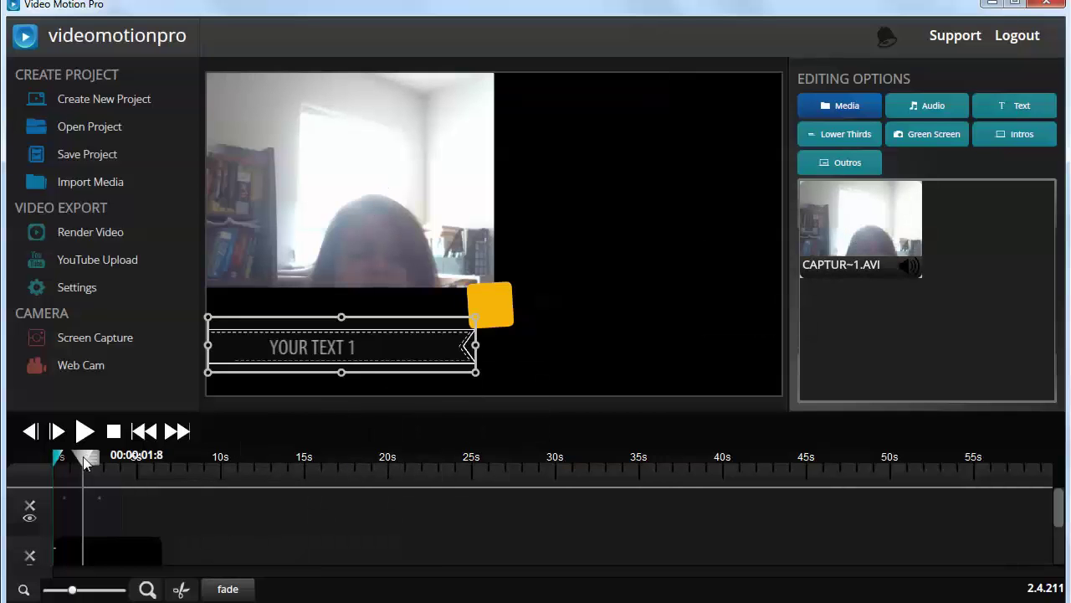
mouse_move(1059, 509)
mouse_down()
mouse_move(1060, 561)
mouse_move(1048, 511)
mouse_up()
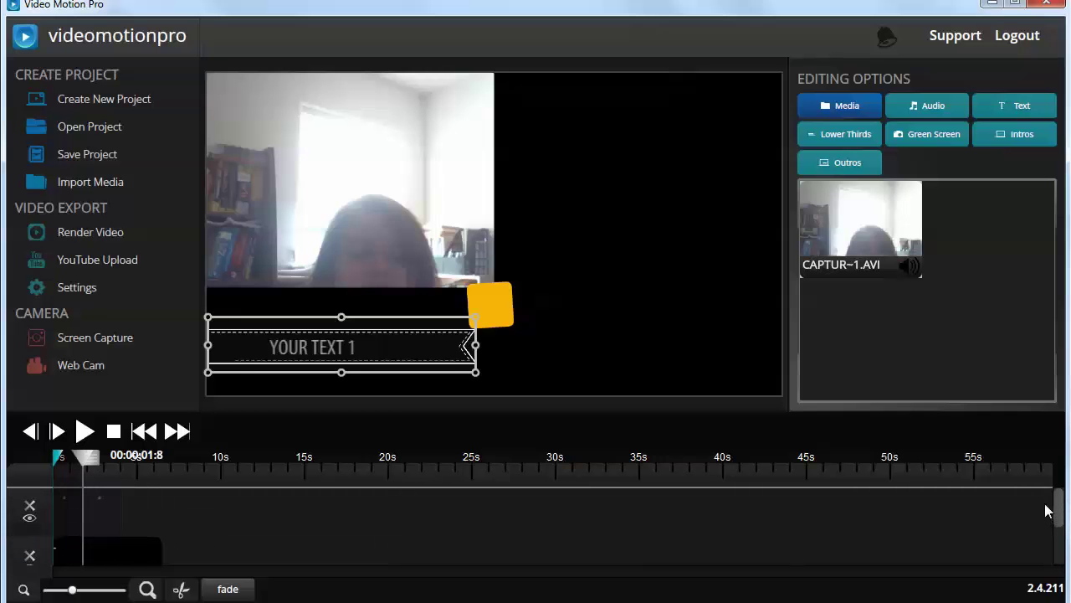
scroll(1043, 523, down, 3)
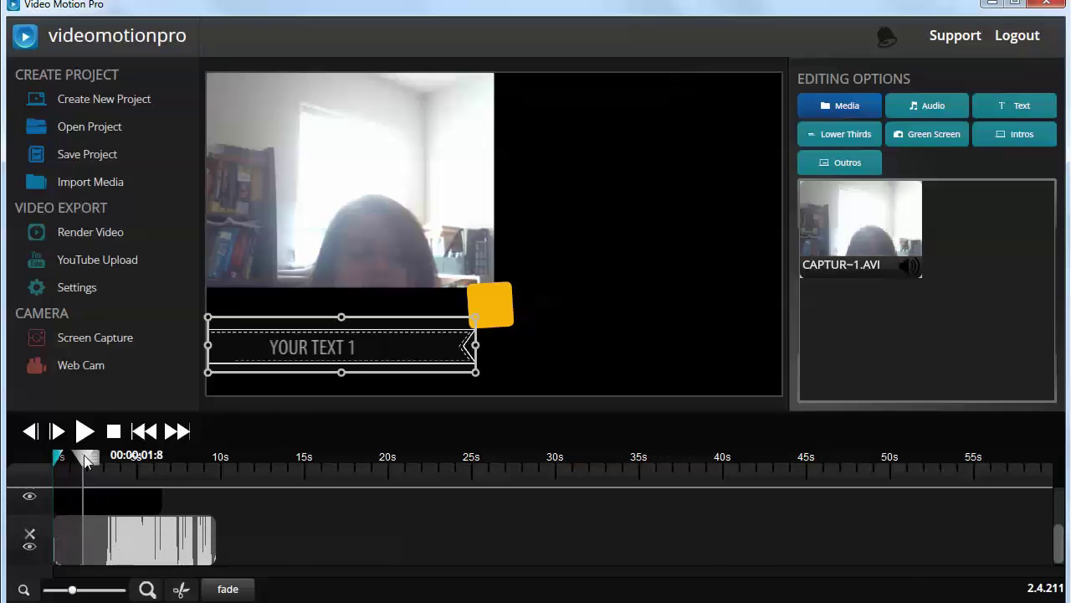
Step: Play the project briefly from about 3 seconds to check the webcam clip
drag(83, 458, 106, 465)
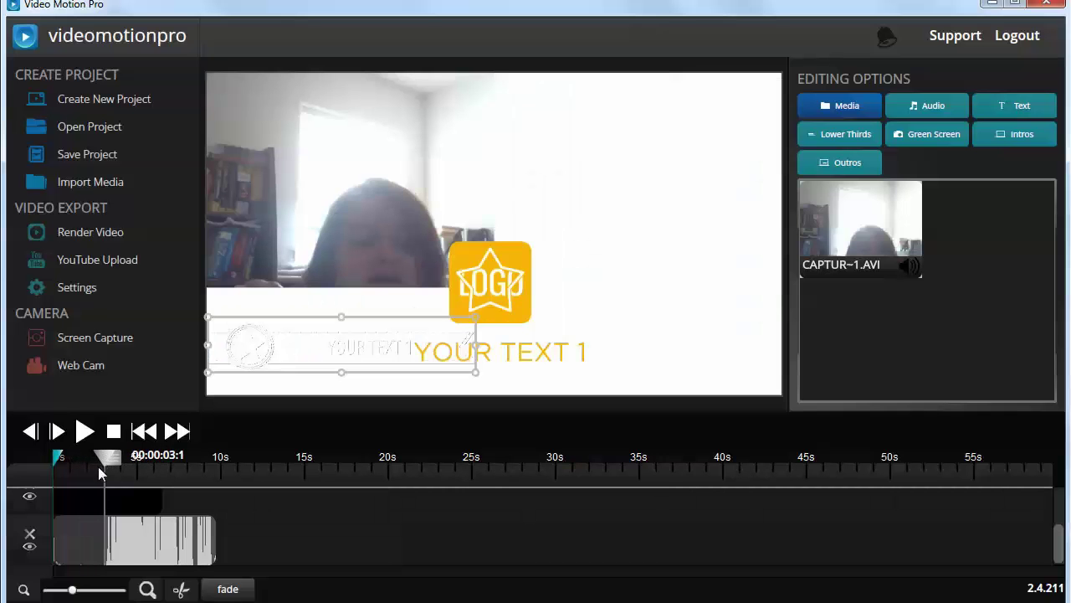
click(83, 431)
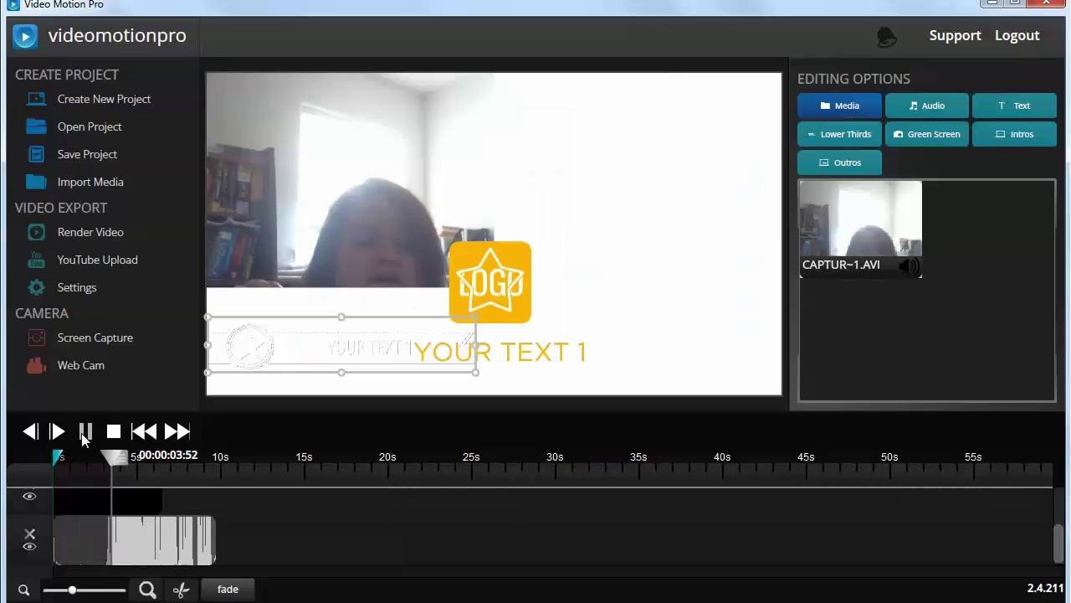
click(84, 431)
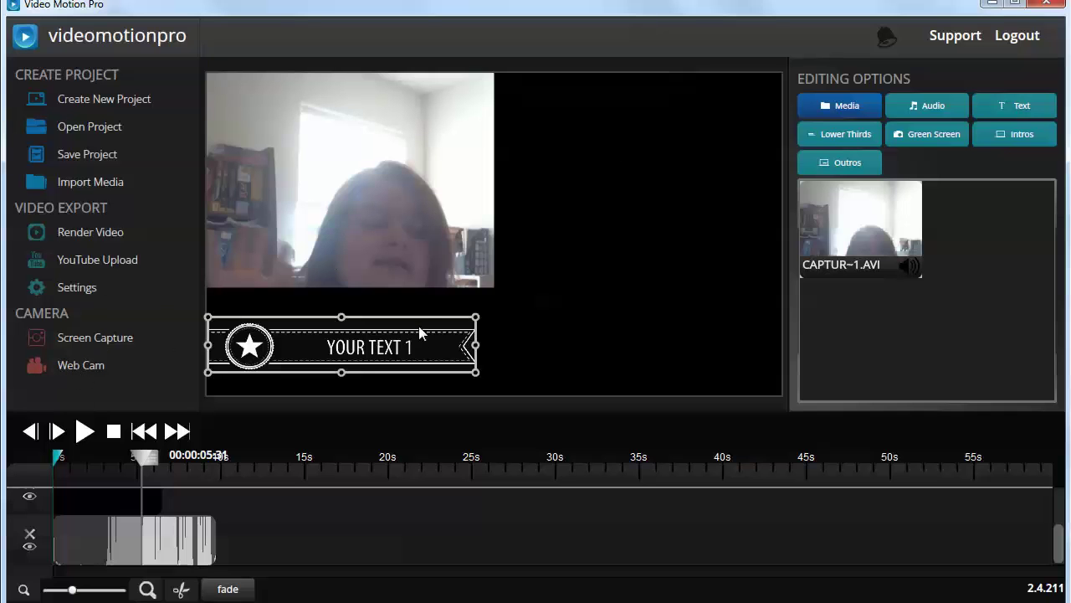
Step: Open the YouTube upload form with empty title, tags and description and privacy set to private
click(77, 233)
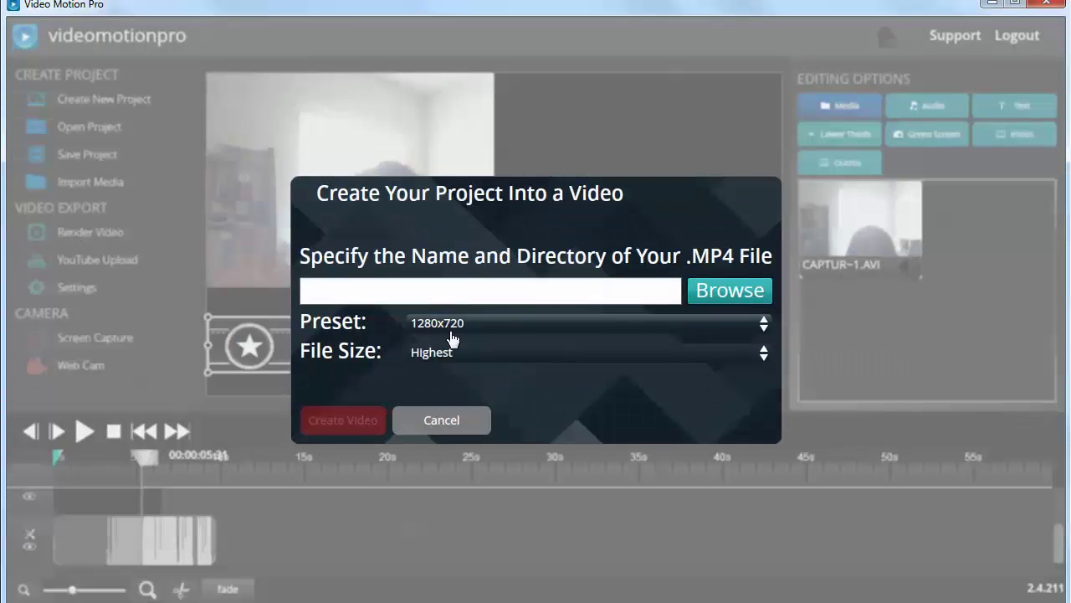
click(453, 331)
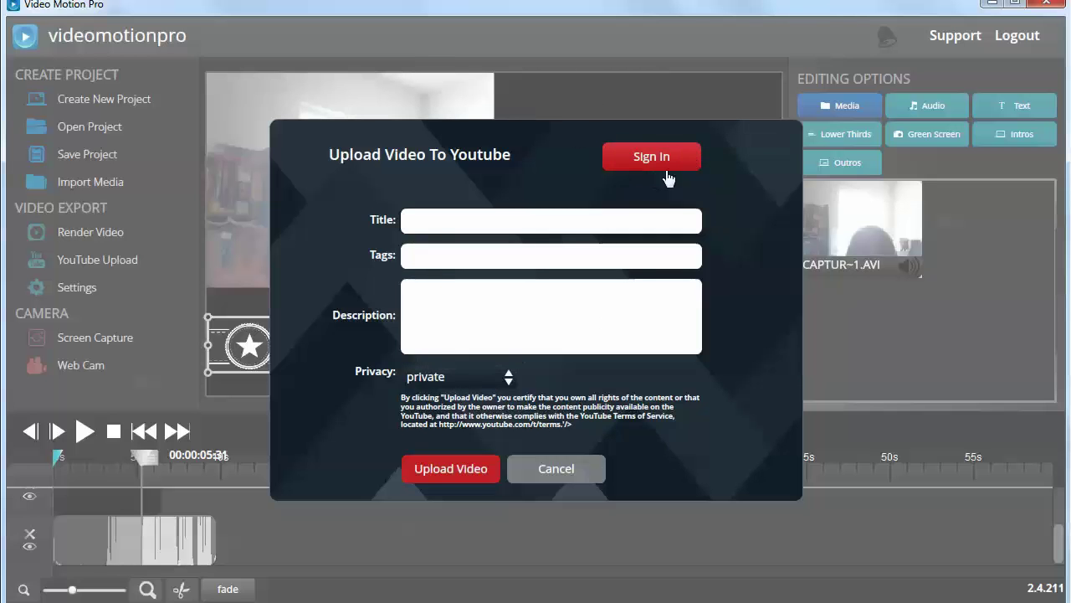
Step: Close the YouTube upload form without uploading and start a new text overlay
click(561, 470)
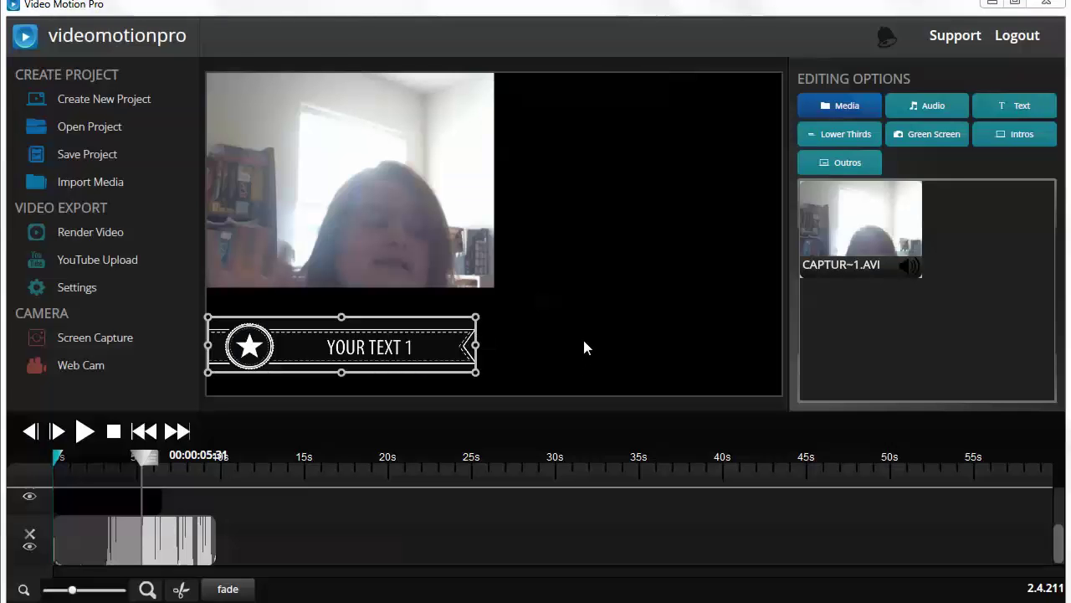
click(1024, 109)
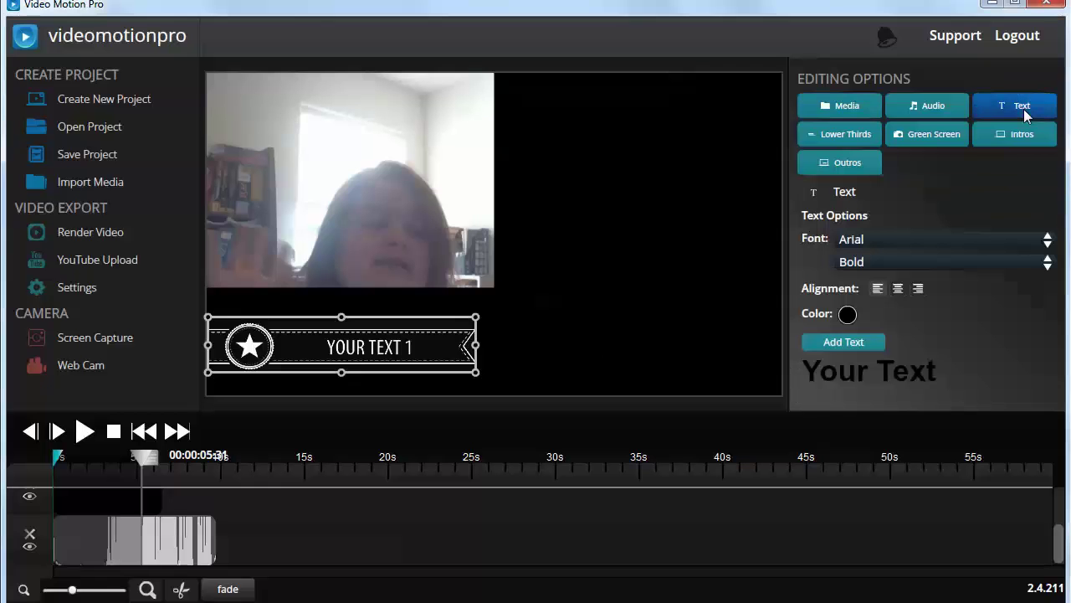
click(845, 343)
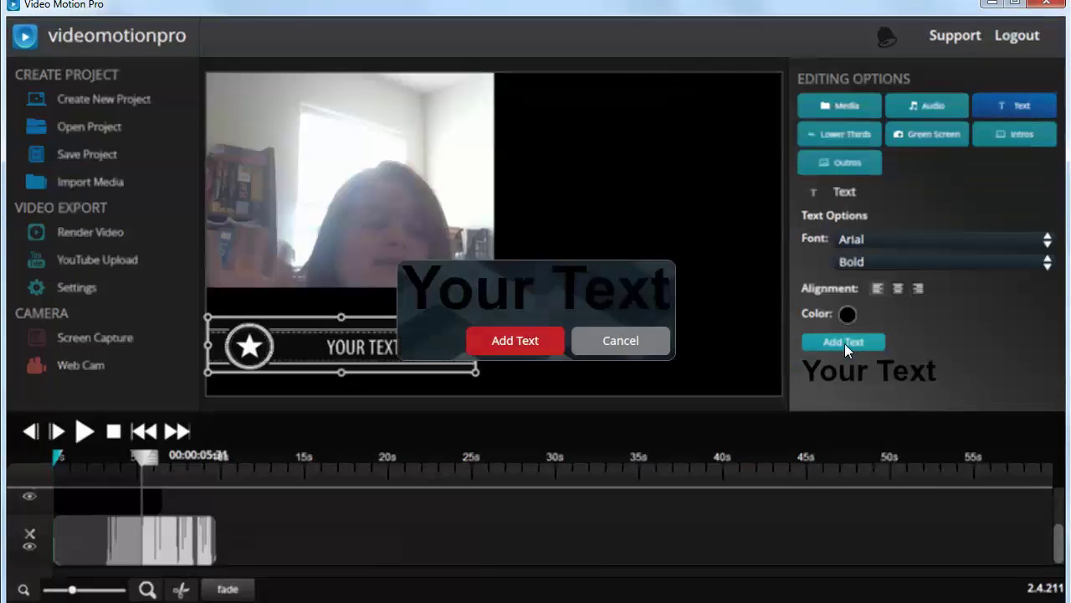
Step: Replace the 'Your Text' placeholder with 'My Text'
drag(670, 293, 546, 295)
double_click(450, 298)
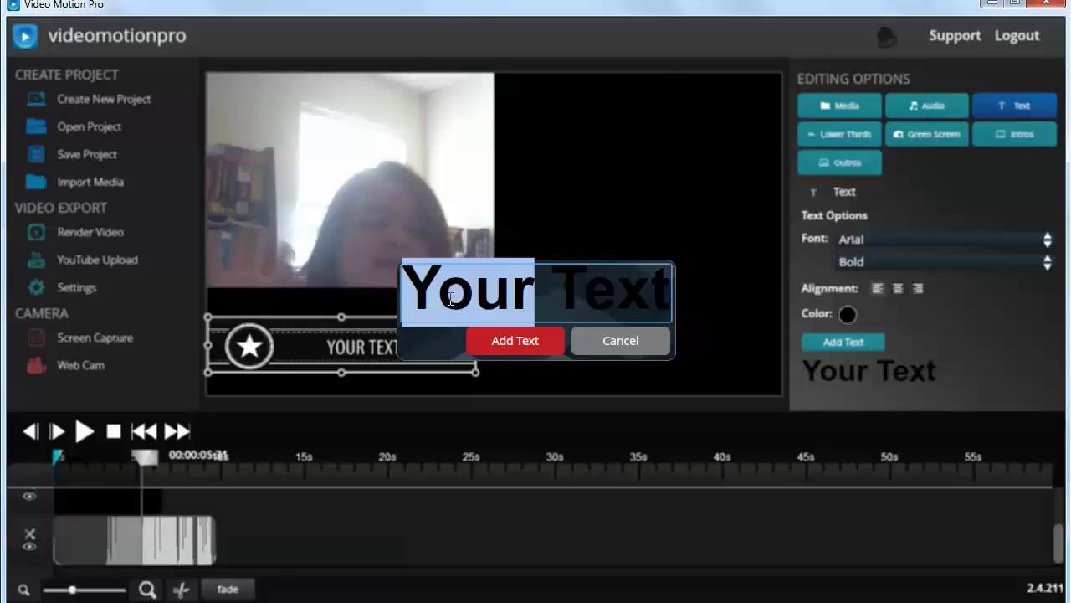
click(558, 306)
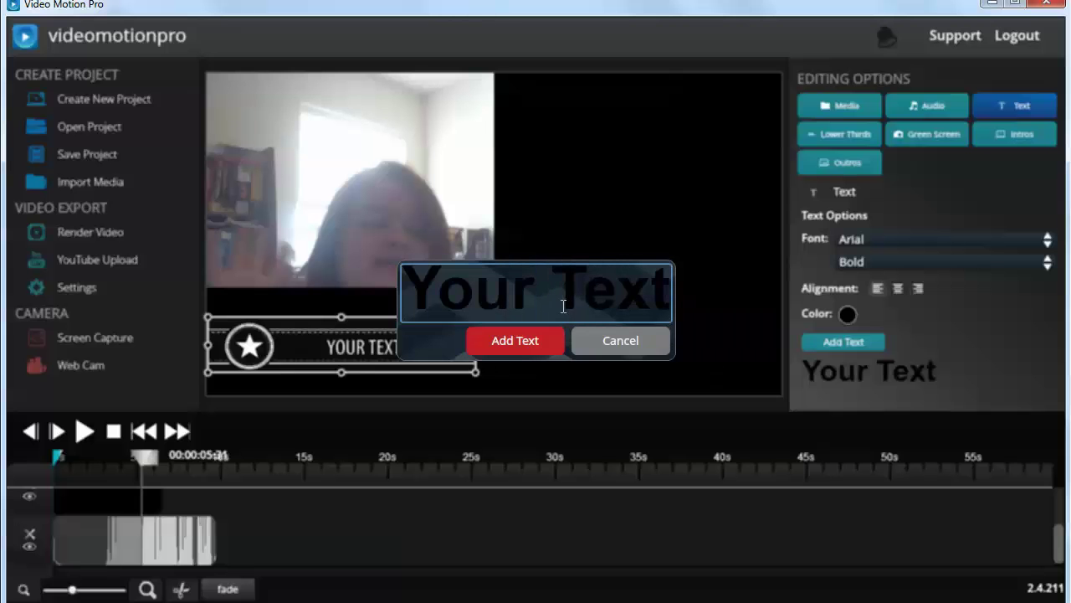
triple_click(563, 301)
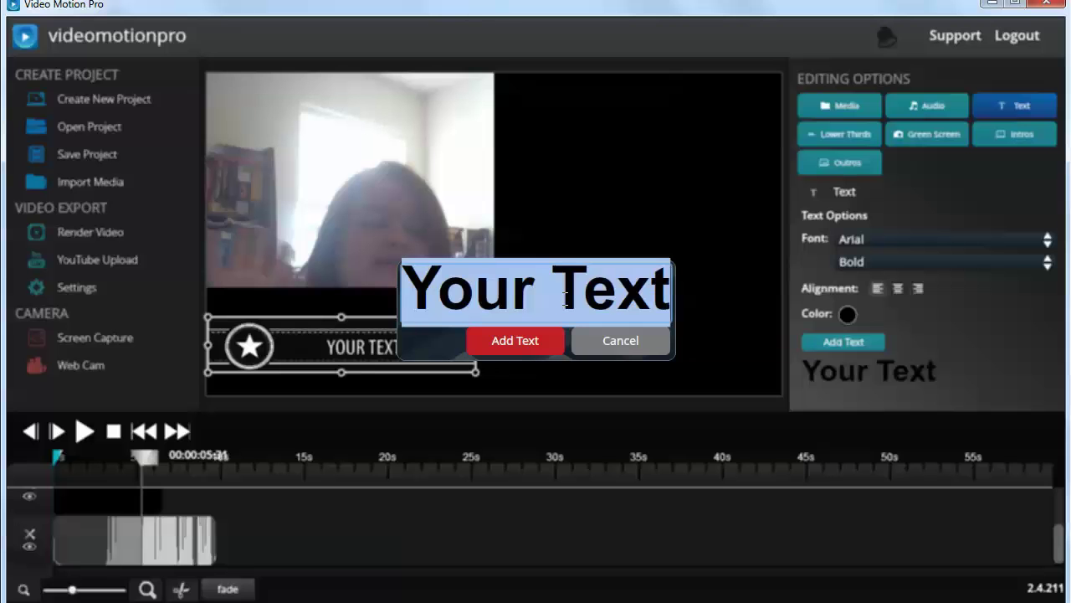
text(My)
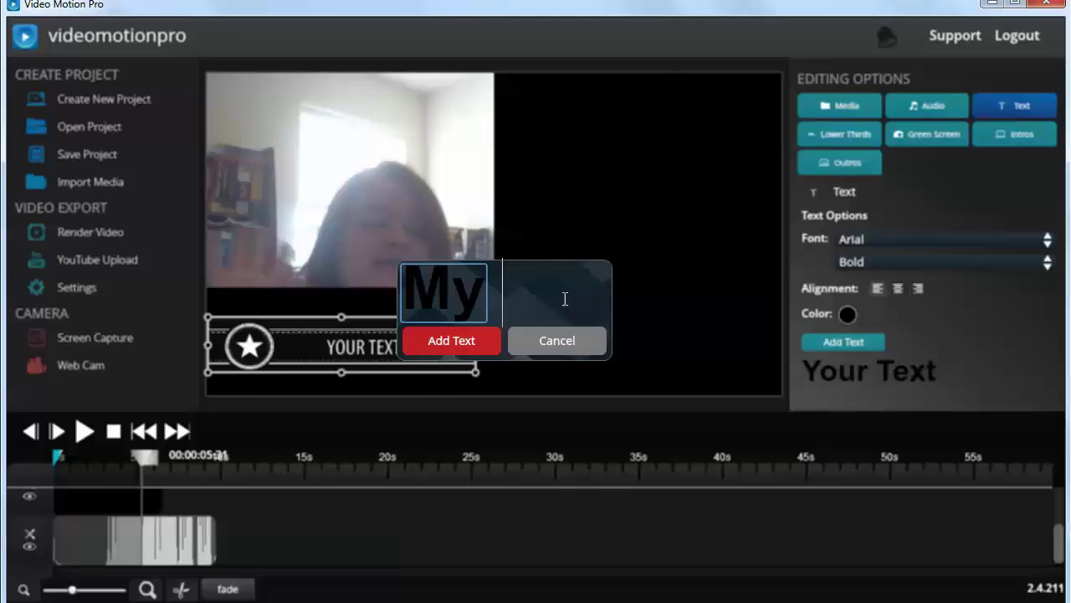
text( Text)
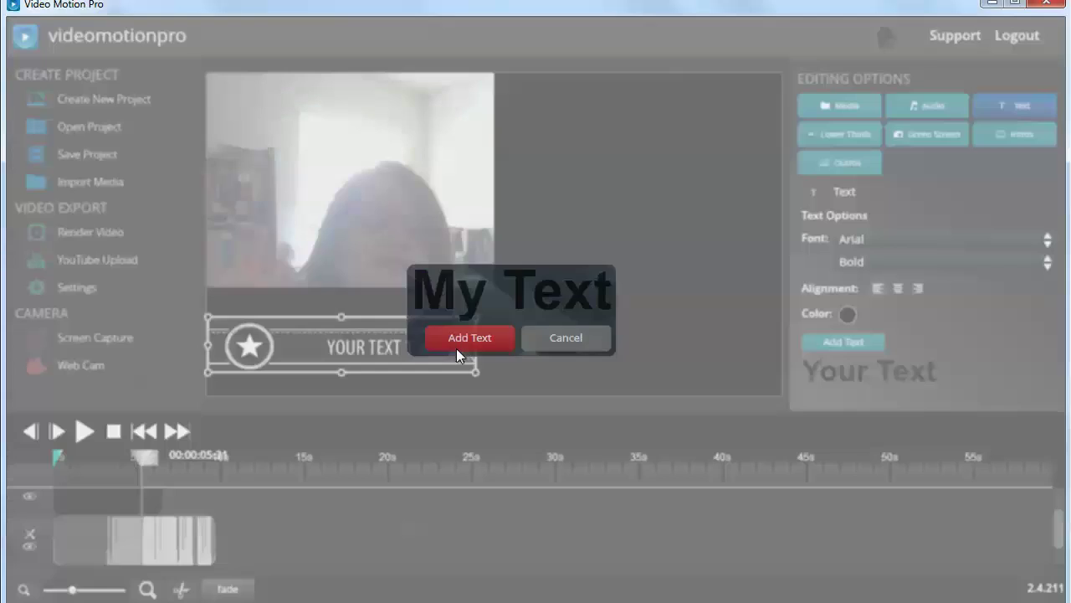
Step: Add the My Text overlay to the project and deselect it
click(456, 343)
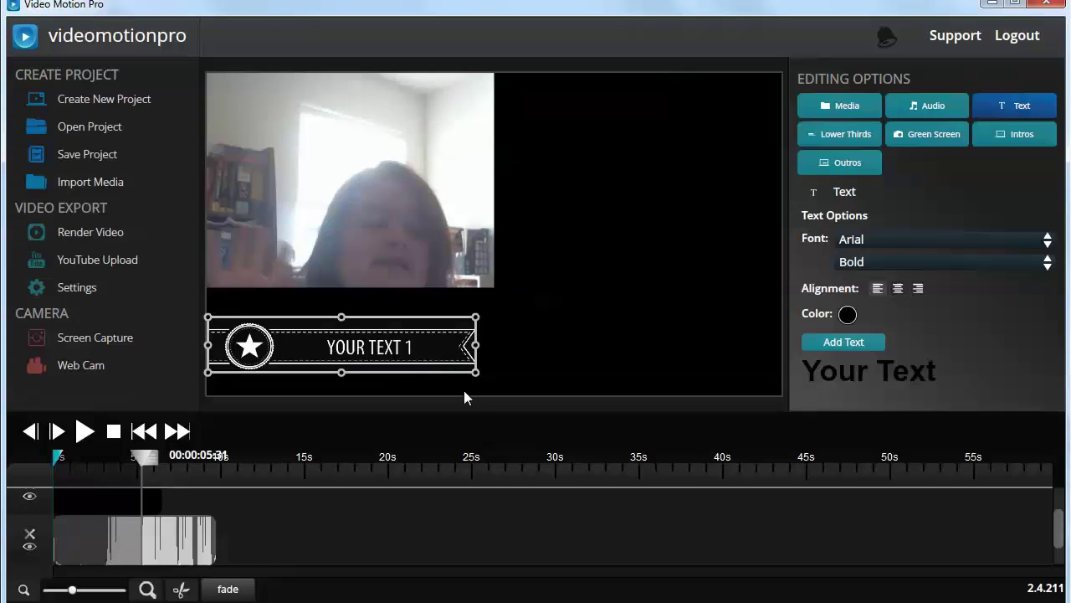
drag(1060, 525, 1062, 562)
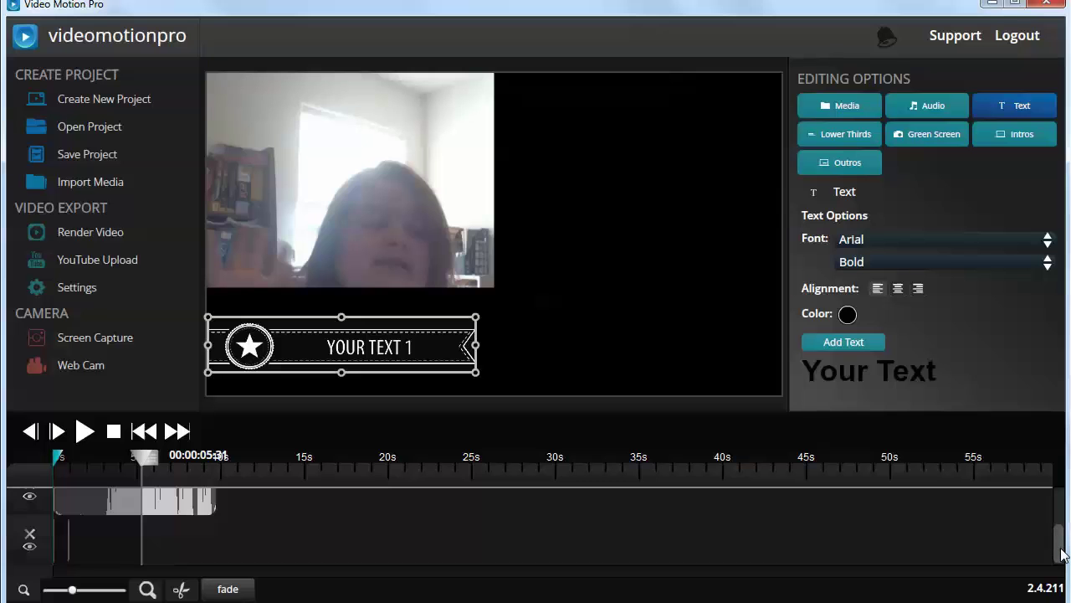
click(60, 548)
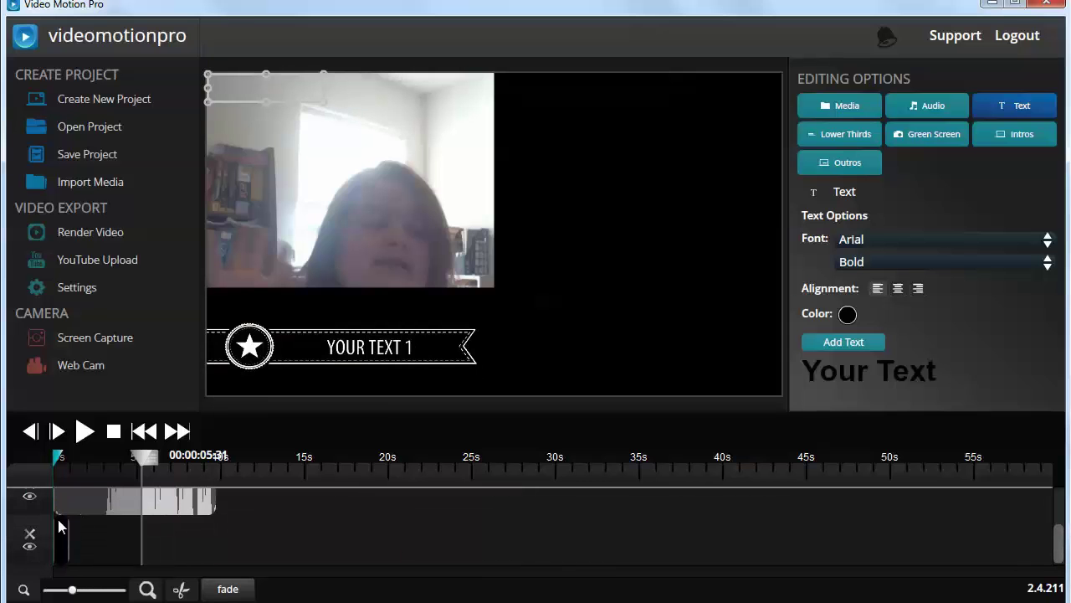
Step: Stretch the text clip to about 10s to match the webcam clip, and rewind the playhead to the start
scroll(58, 503, up, 1)
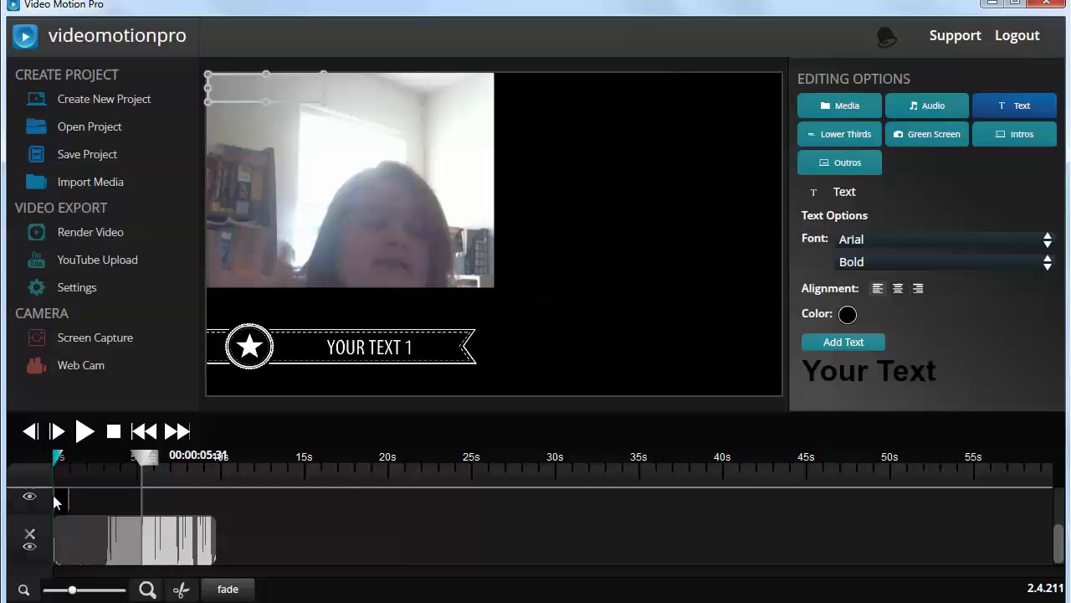
drag(67, 503, 218, 513)
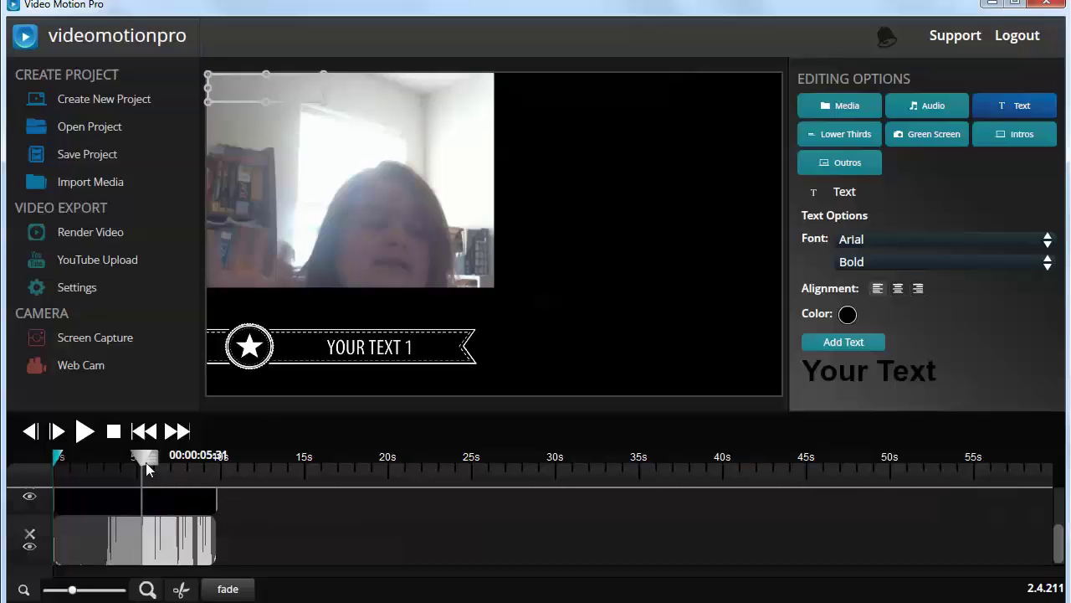
drag(144, 458, 64, 462)
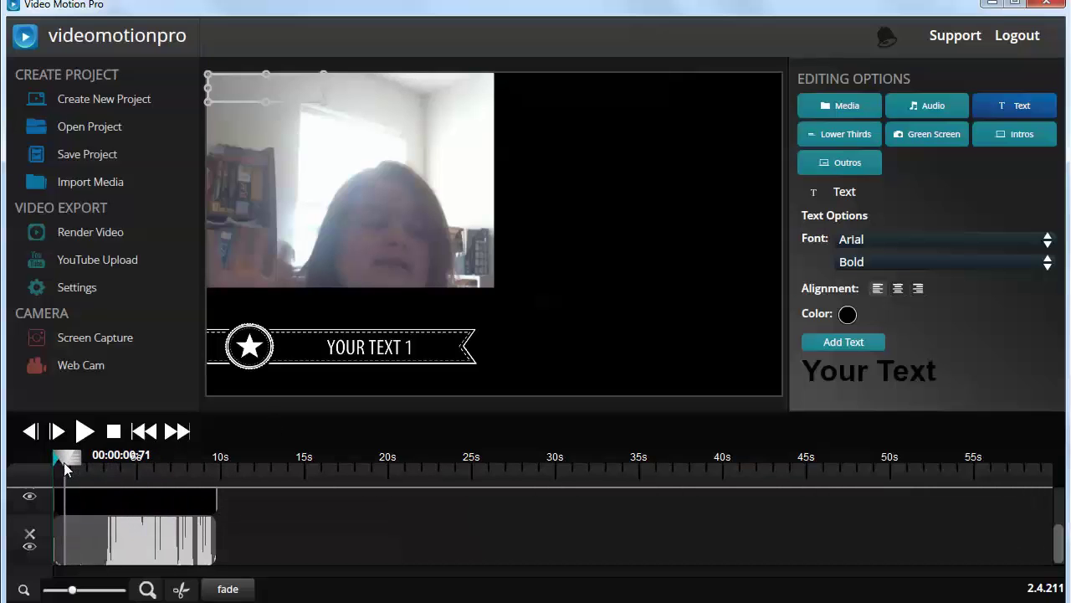
Step: Drag My Text down onto the lower-third banner, then select its timeline clip
drag(266, 89, 300, 327)
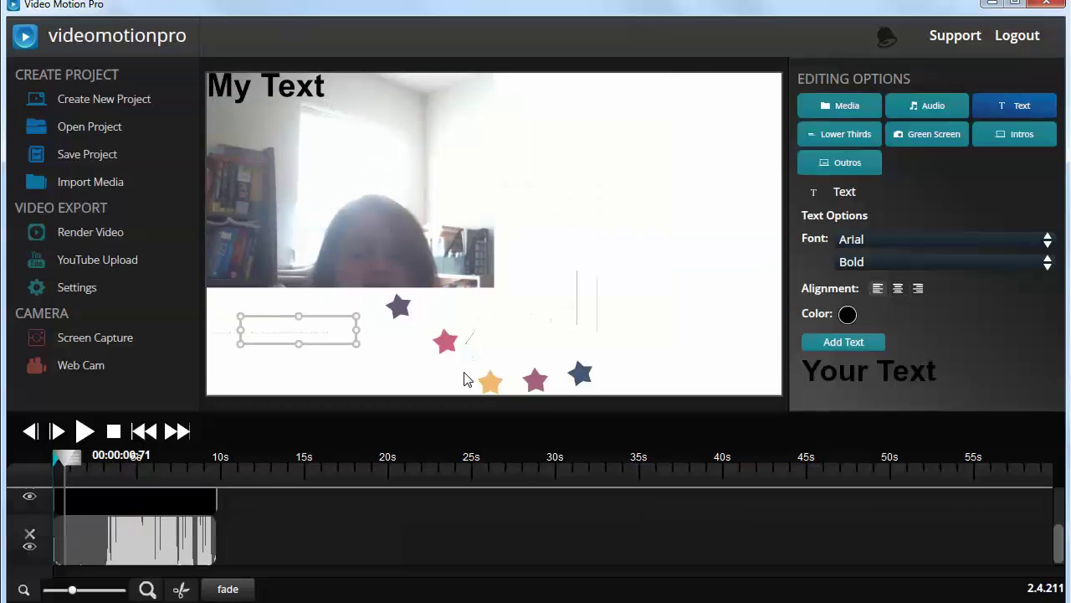
click(335, 540)
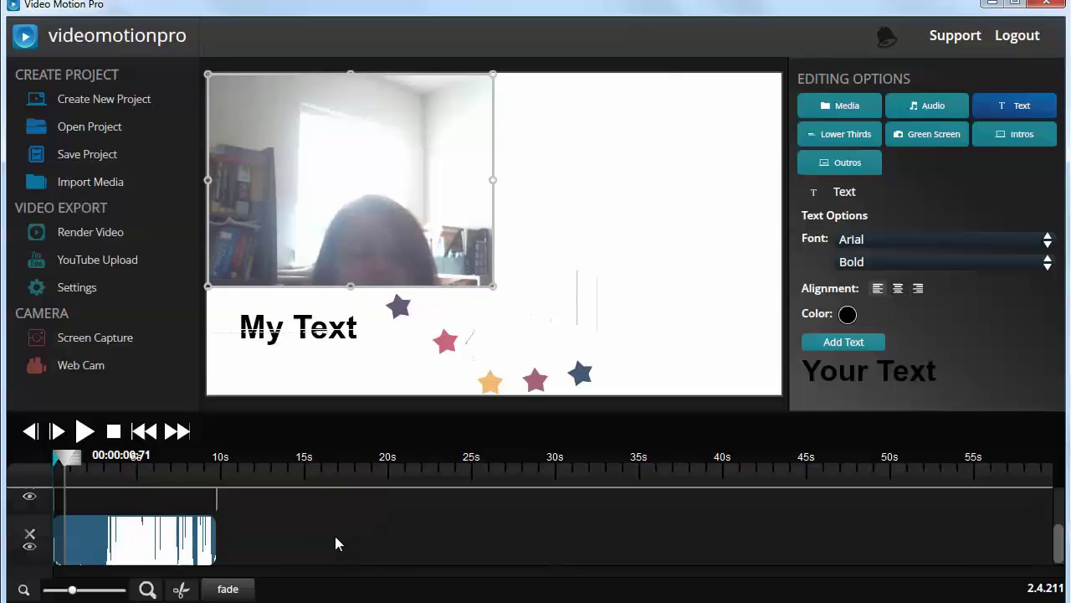
click(318, 331)
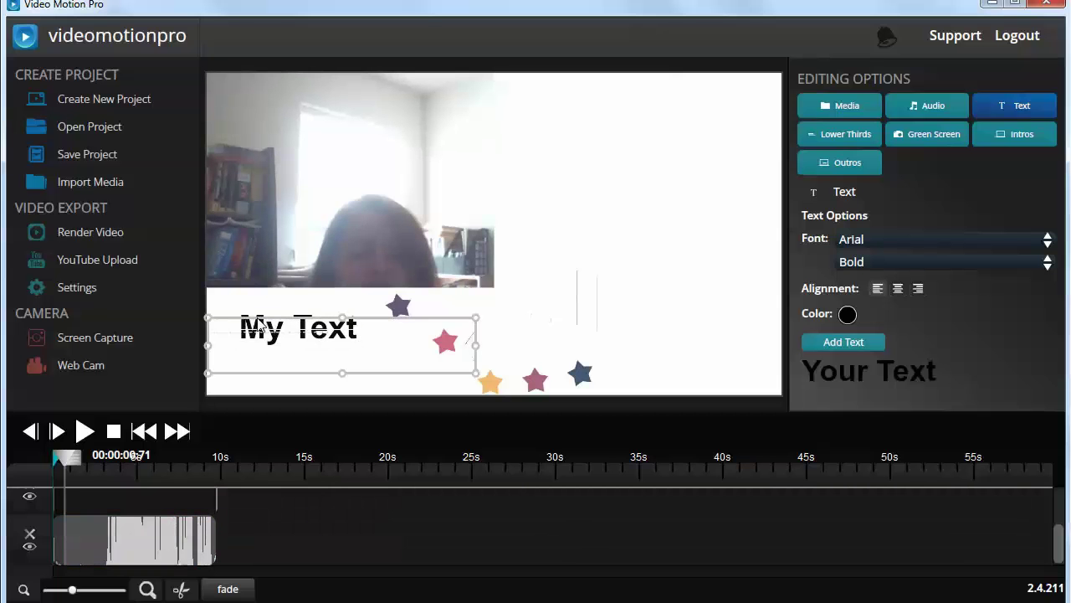
click(57, 502)
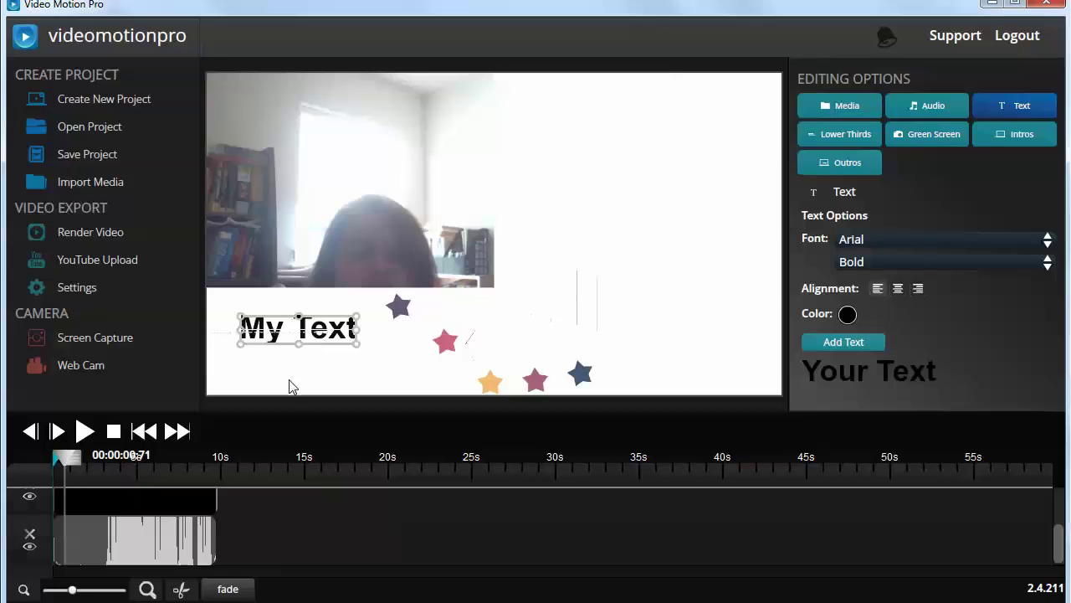
Step: Save the text asset as a second text asset in the media library
click(862, 106)
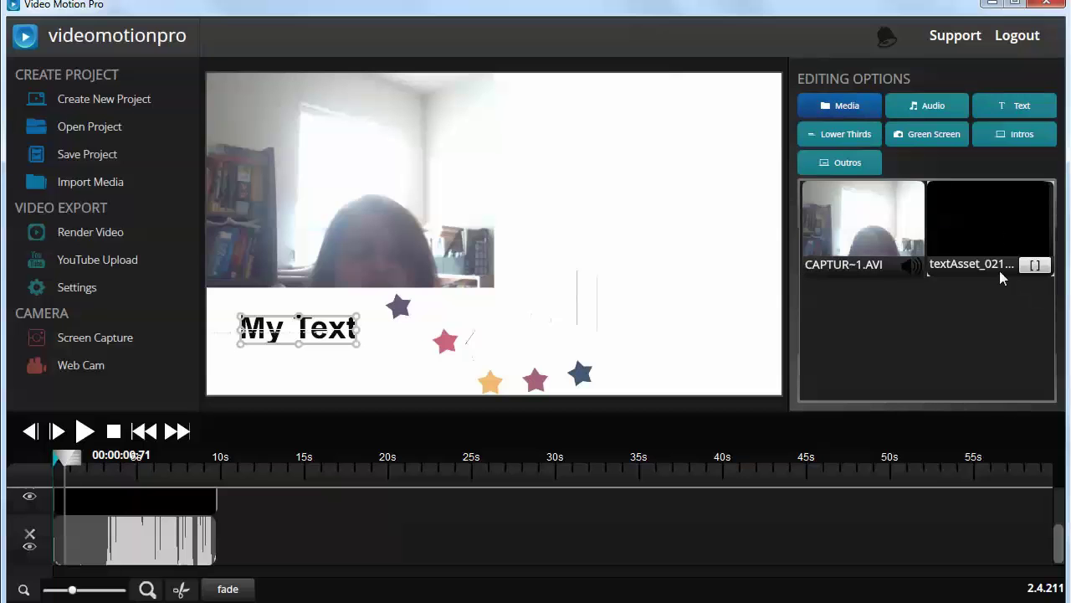
click(1035, 265)
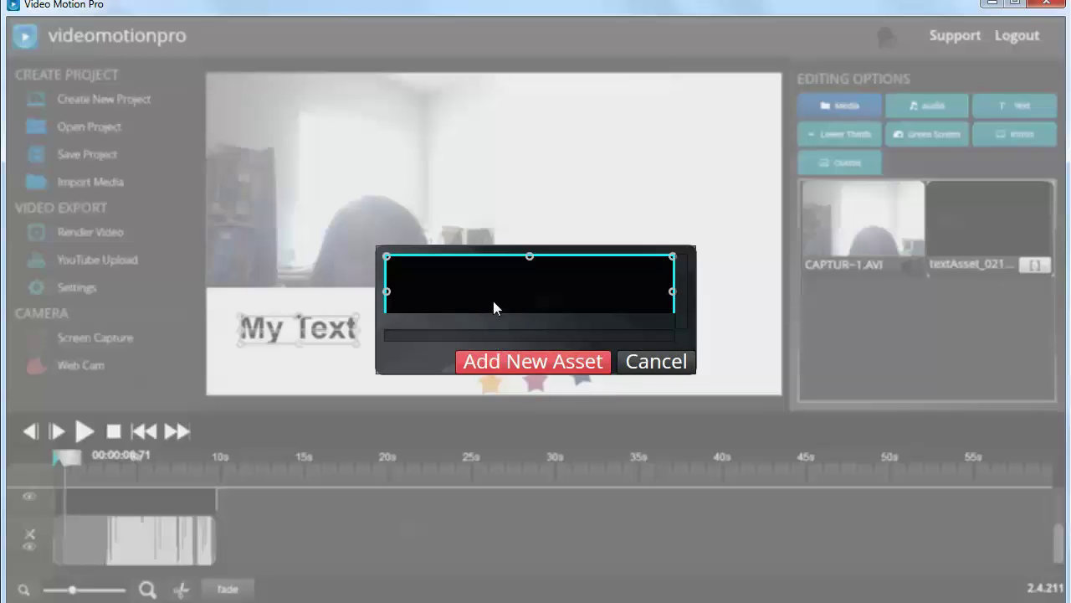
click(582, 371)
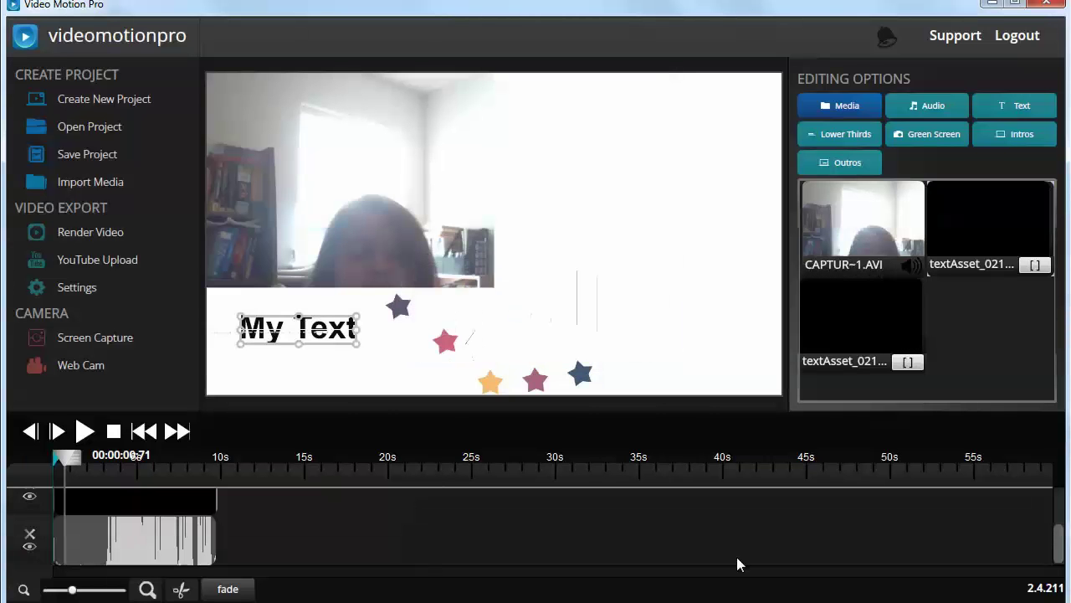
Step: Check the clips on both timeline tracks and reselect the My Text overlay
drag(1062, 551, 1064, 523)
click(100, 561)
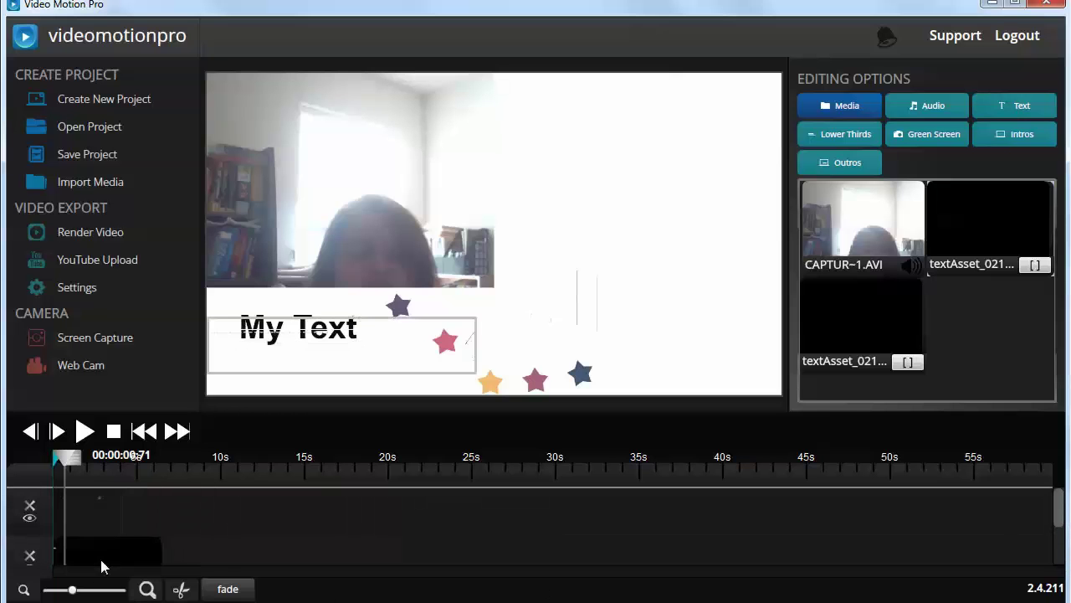
click(92, 517)
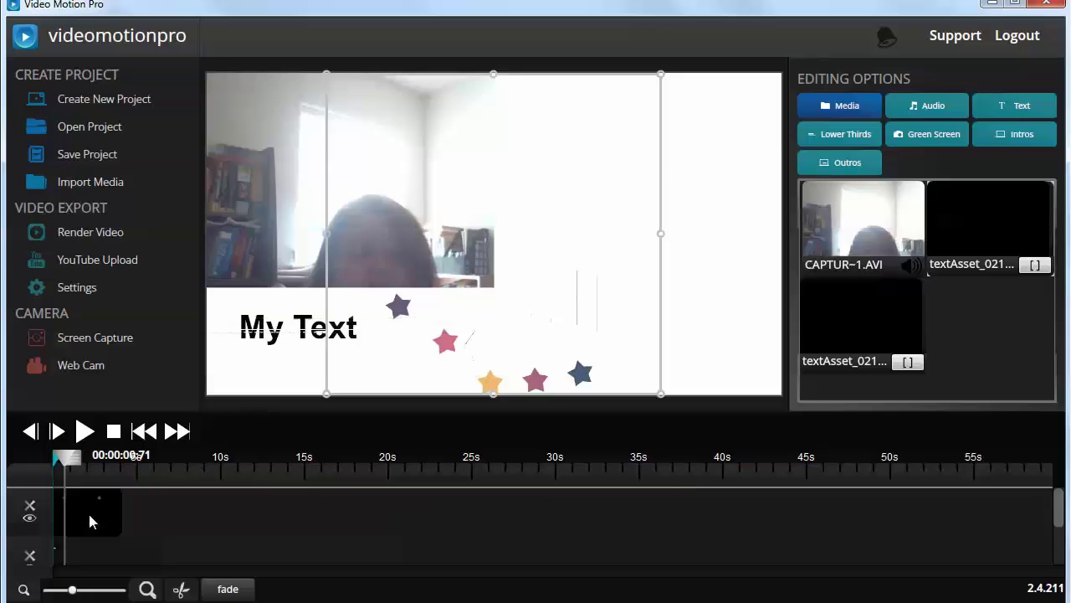
scroll(612, 509, down, 1)
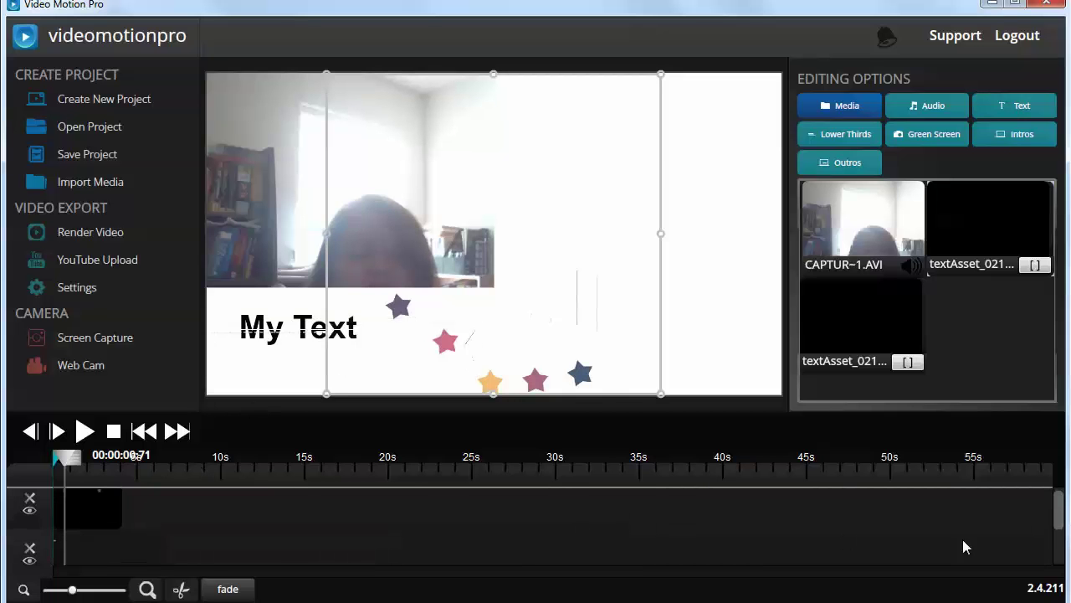
click(1060, 529)
click(307, 337)
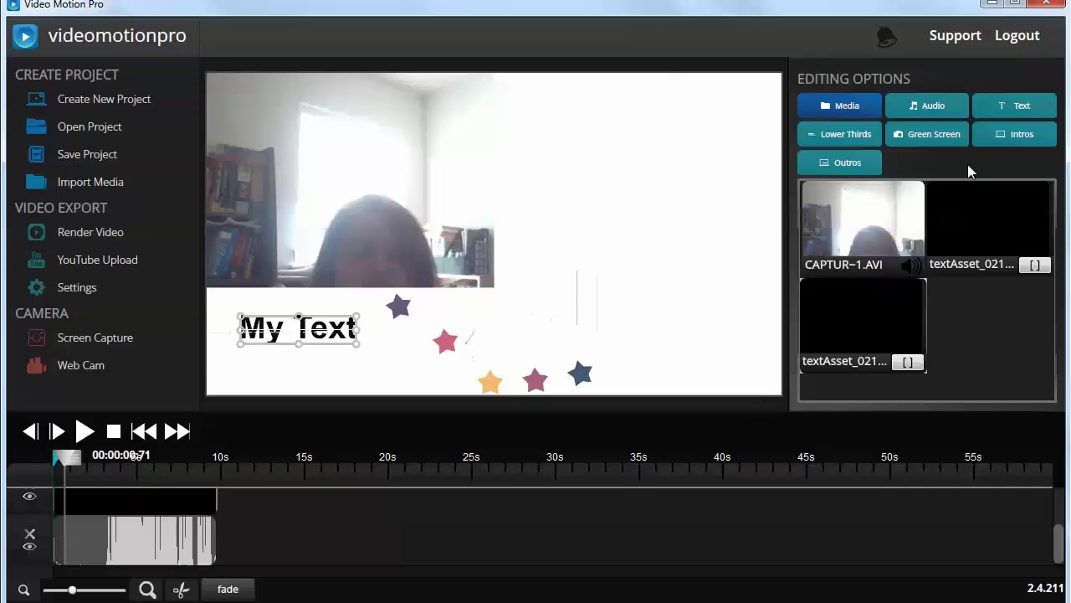
click(981, 136)
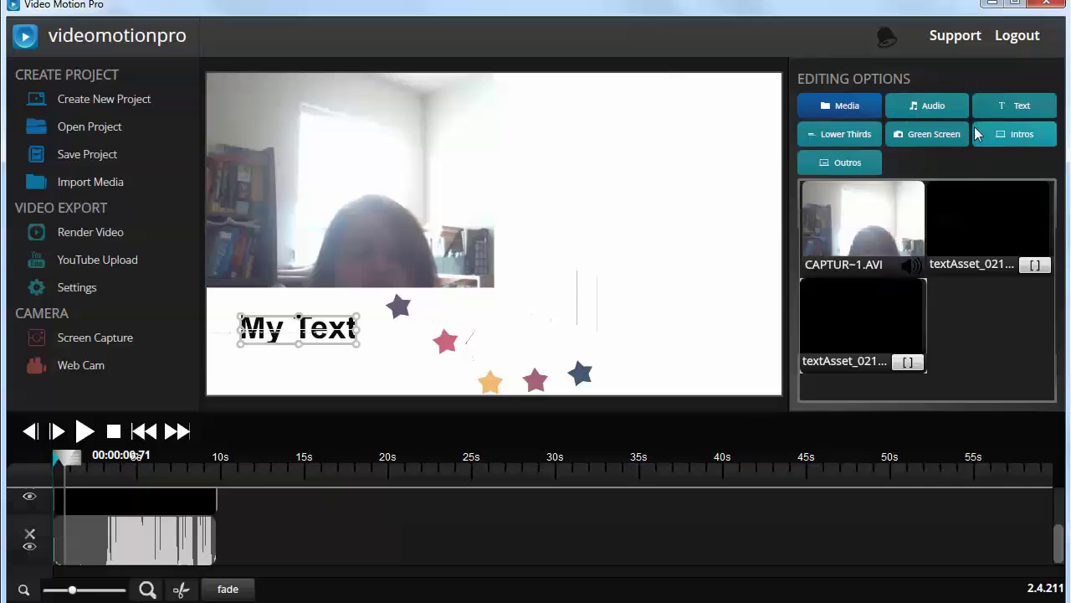